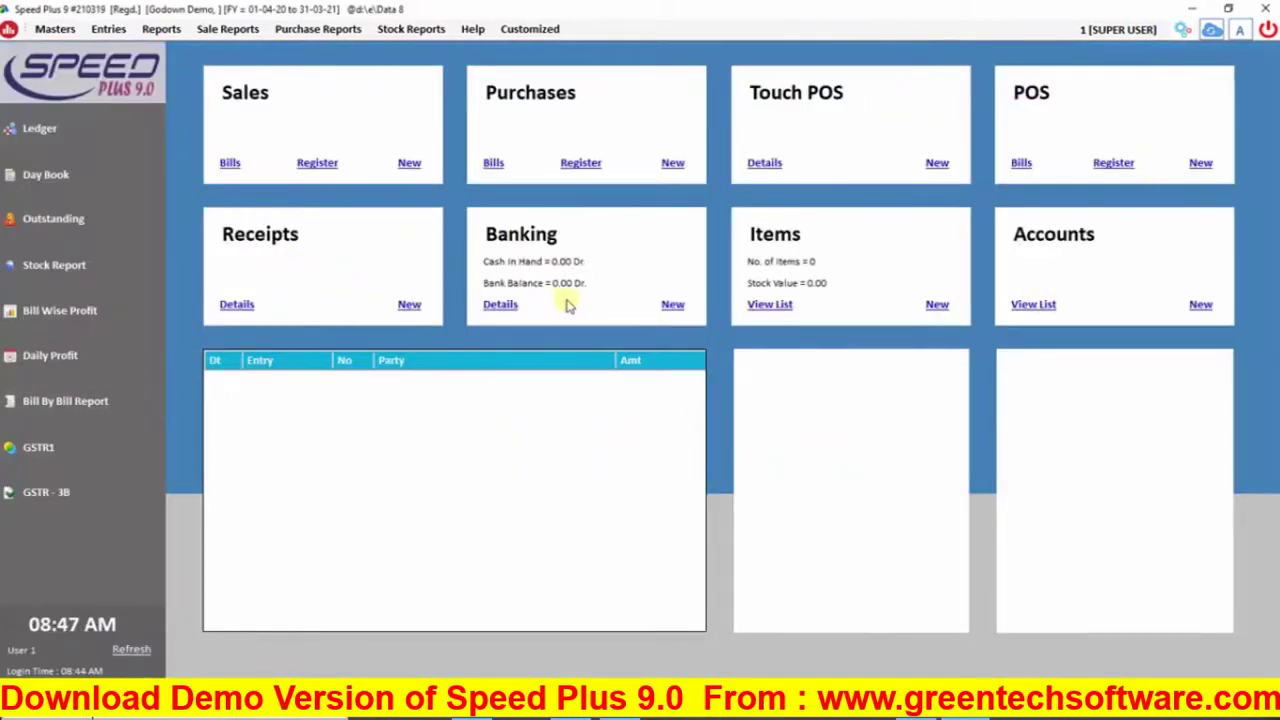
Start a new item from the item list and name it Maggi.
left_click(771, 305)
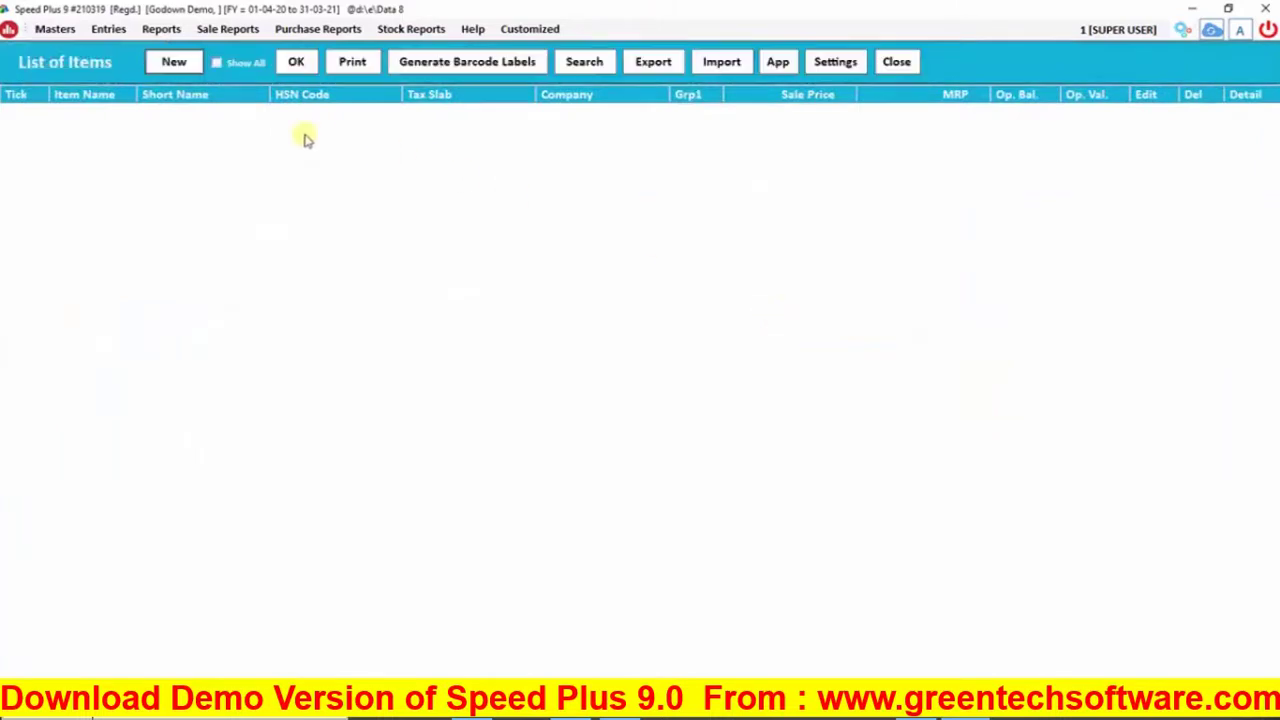
left_click(174, 61)
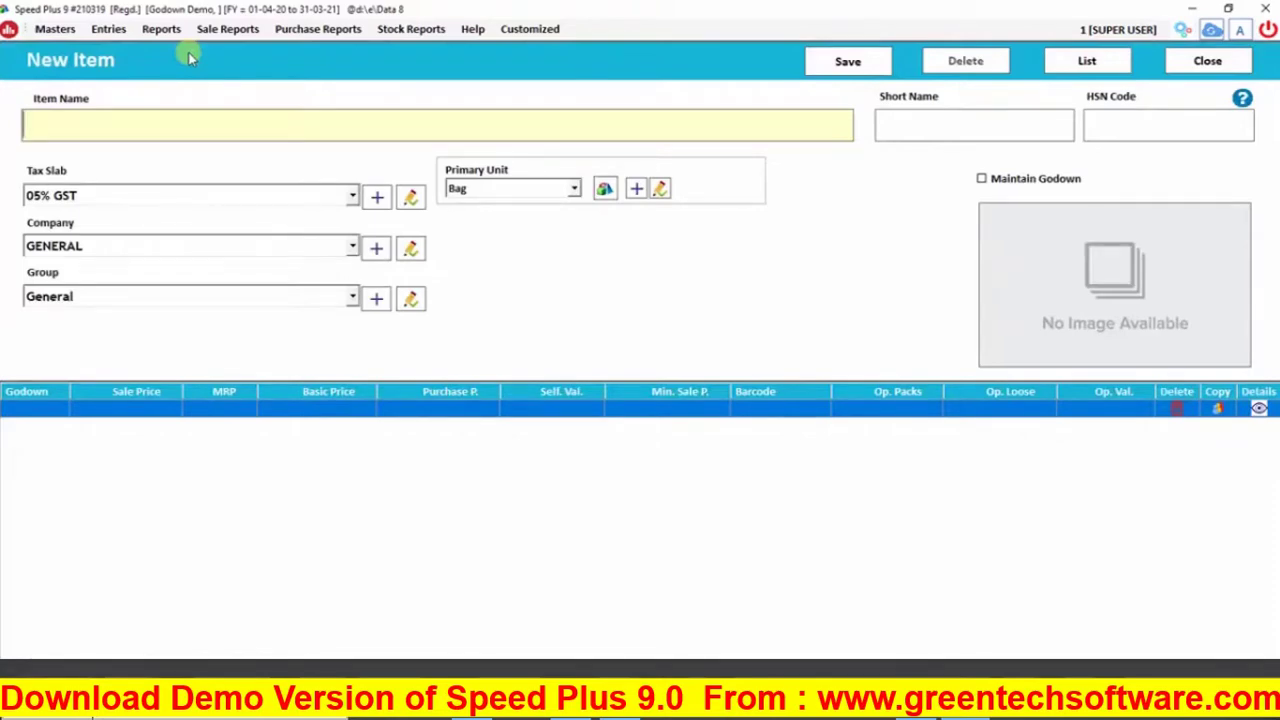
type("Maggi")
key("Return")
key("Return")
Set Maggi's tax slab to 18% GST and primary unit to Pcs., and enable Maintain Godown.
key("shift+Tab")
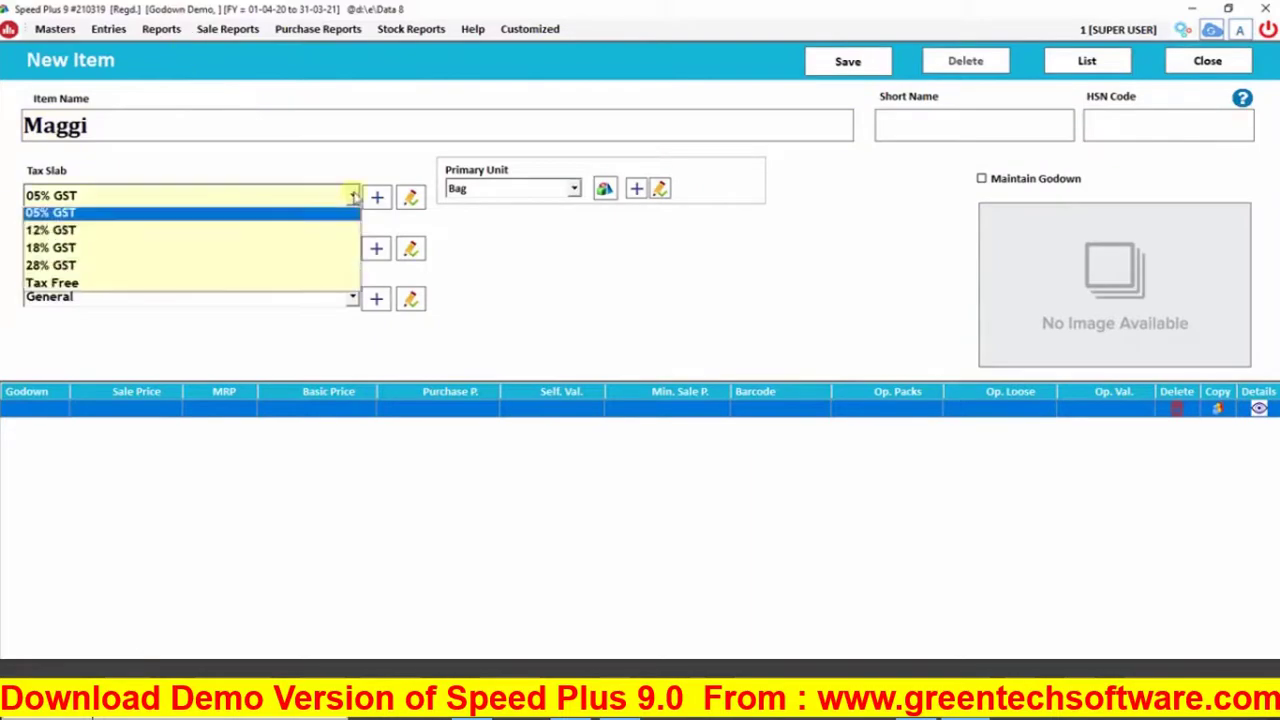
key("Down")
key("Down")
key("Return")
key("Return")
key("Return")
type("p")
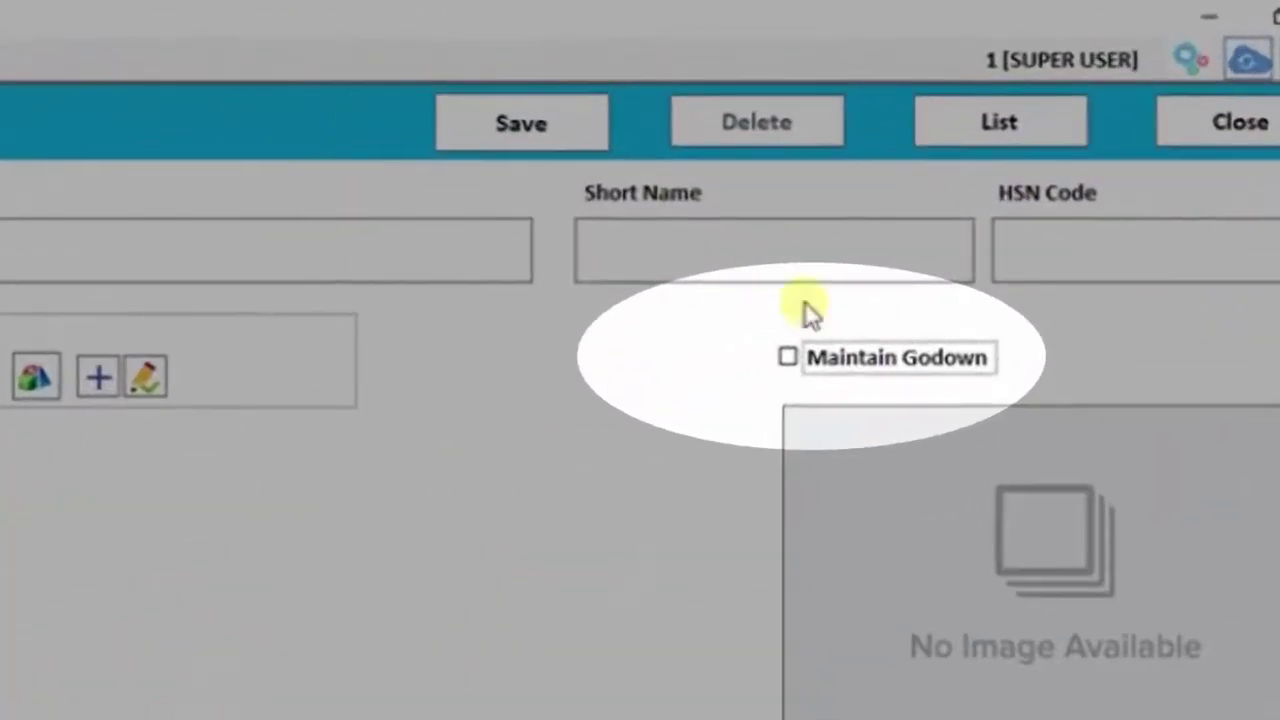
left_click(906, 300)
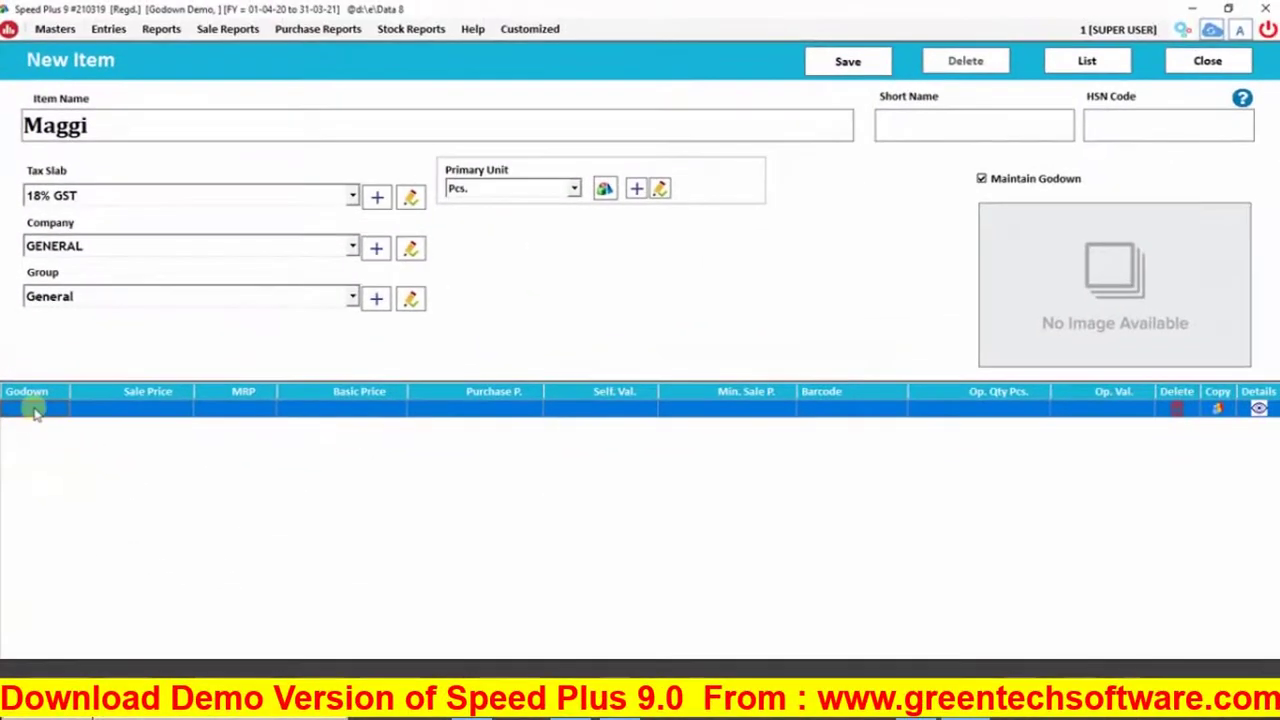
Add a Shop godown row with sale price 10, MRP 15 and opening quantity 100 pcs.
left_click(84, 424)
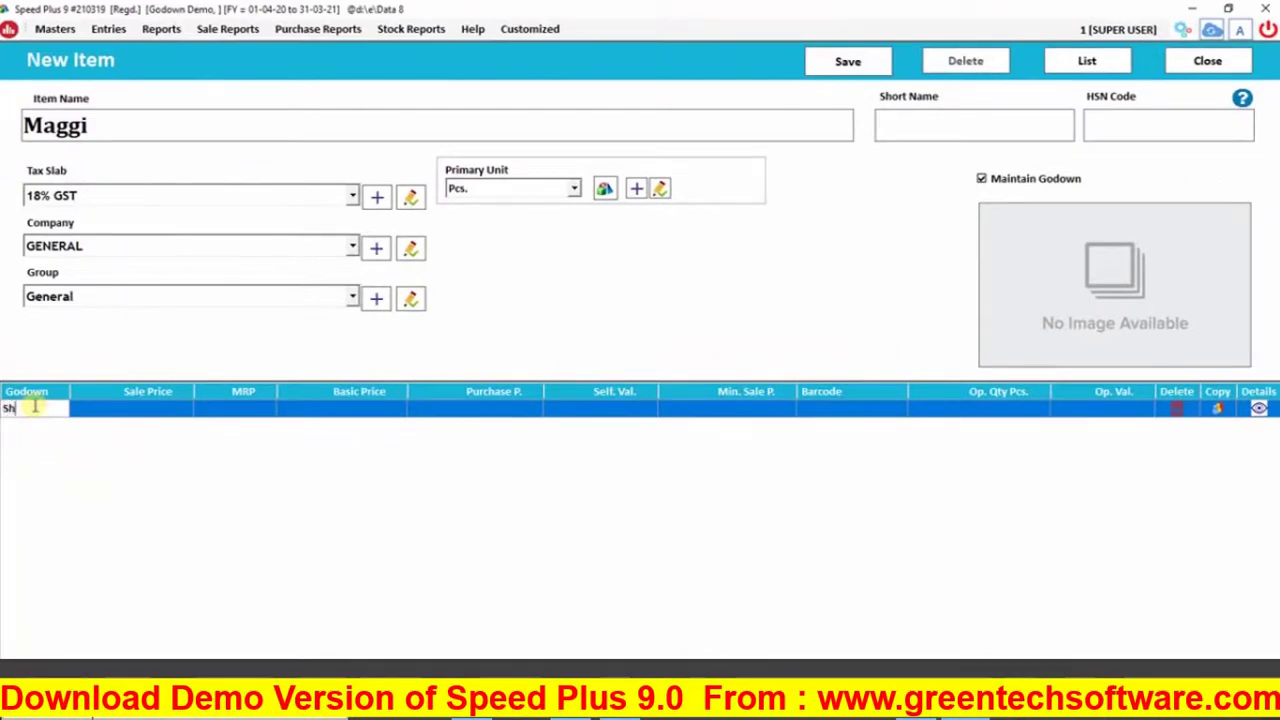
key("Return")
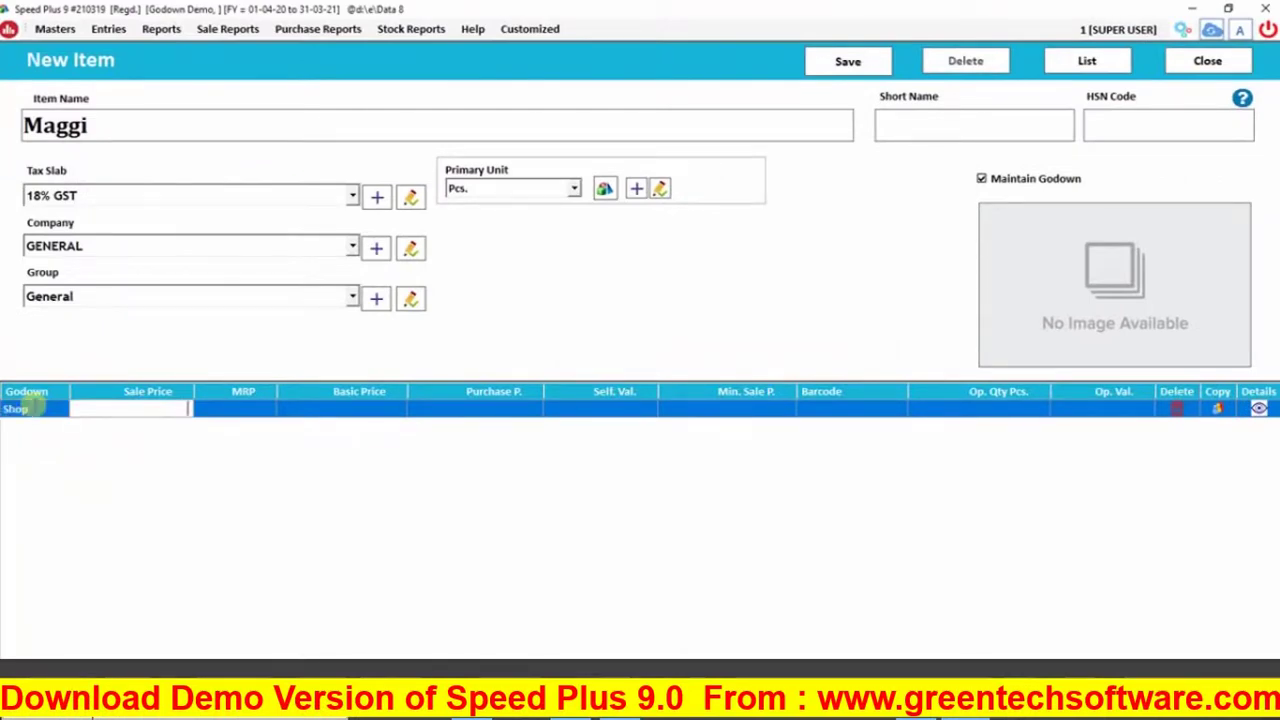
type("10")
key("Return")
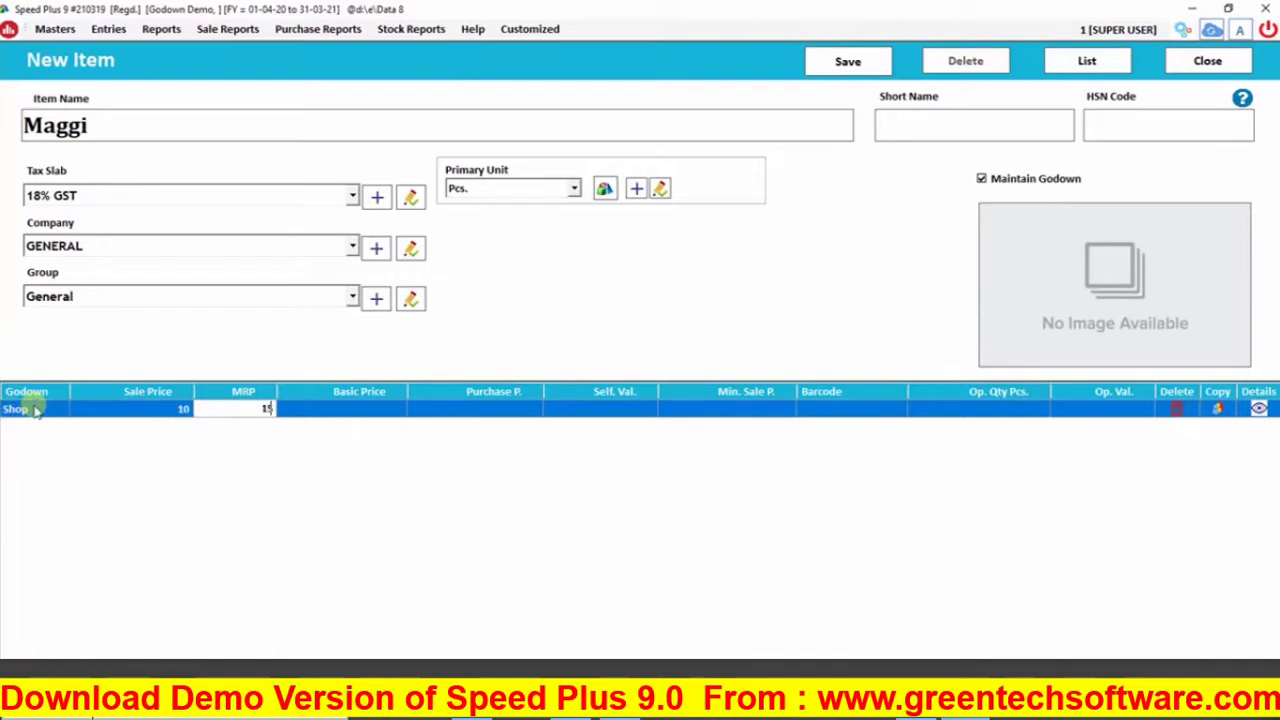
type("15")
key("Return")
key("Return")
key("Return")
key("Return")
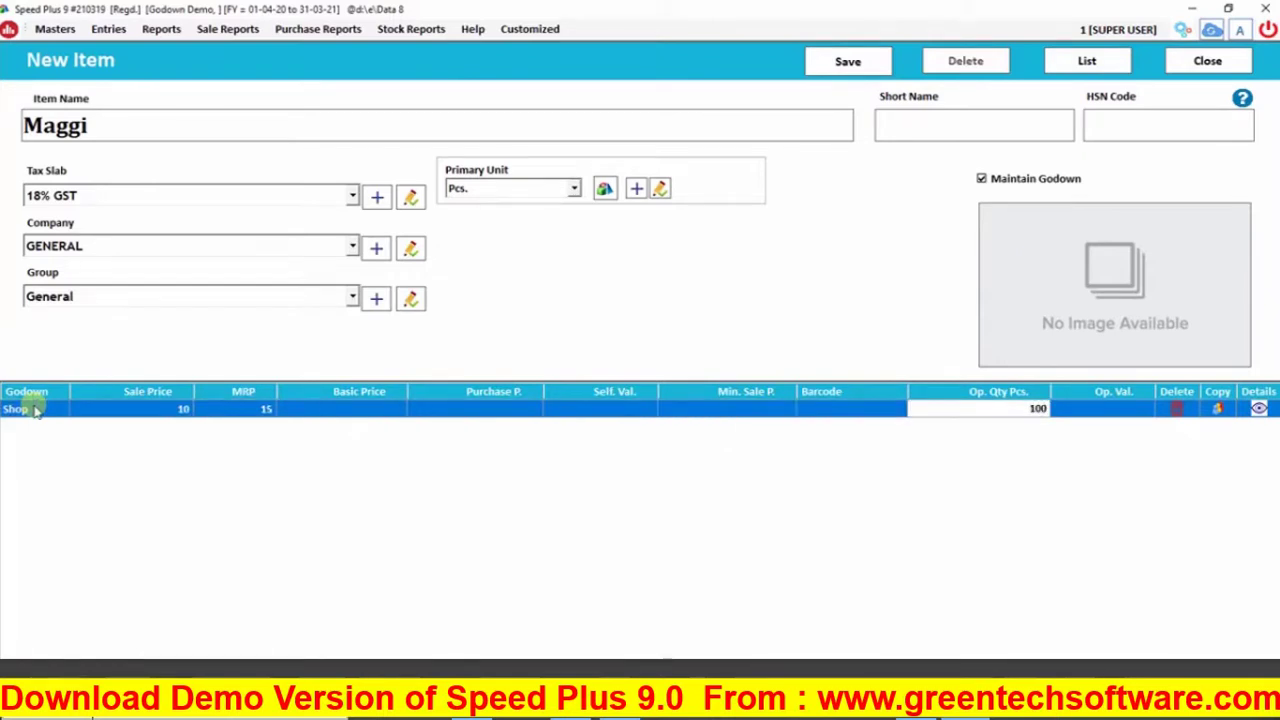
key("Return")
key("Return")
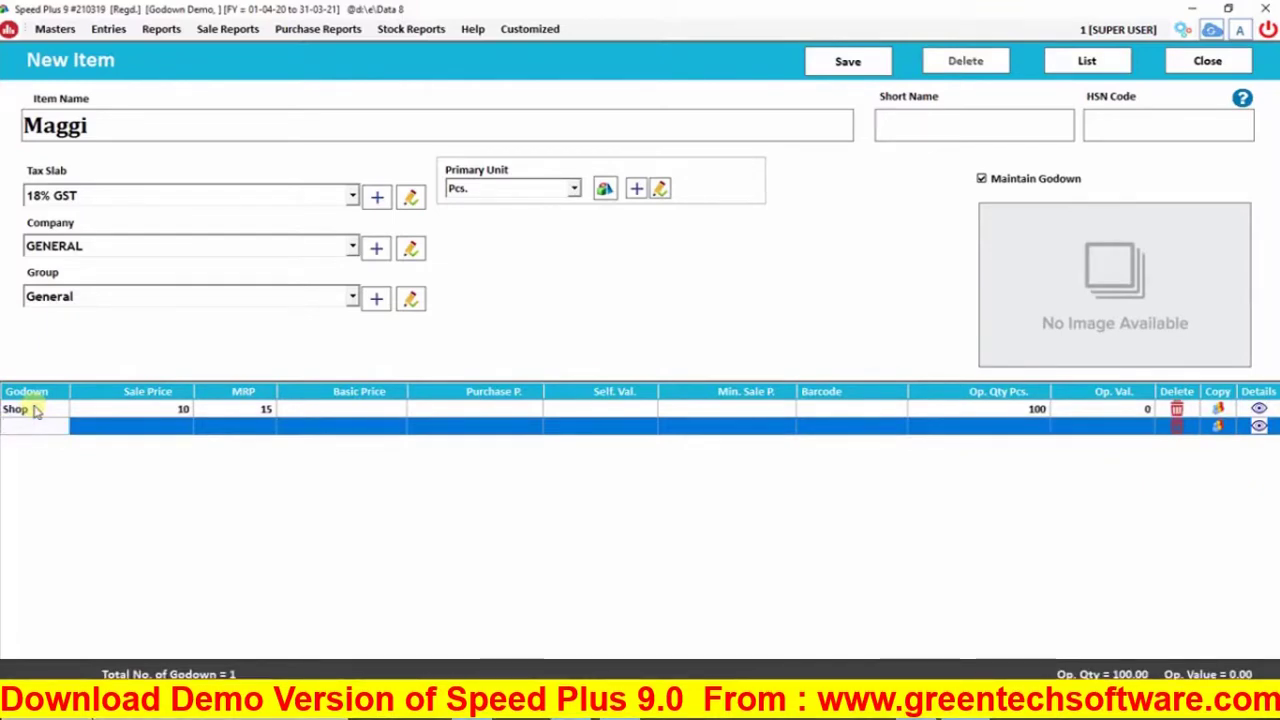
Add an A Godown row with sale price 10, MRP 15 and opening quantity 200 pcs.
type("A Godown")
key("Return")
key("Return")
key("Return")
key("Return")
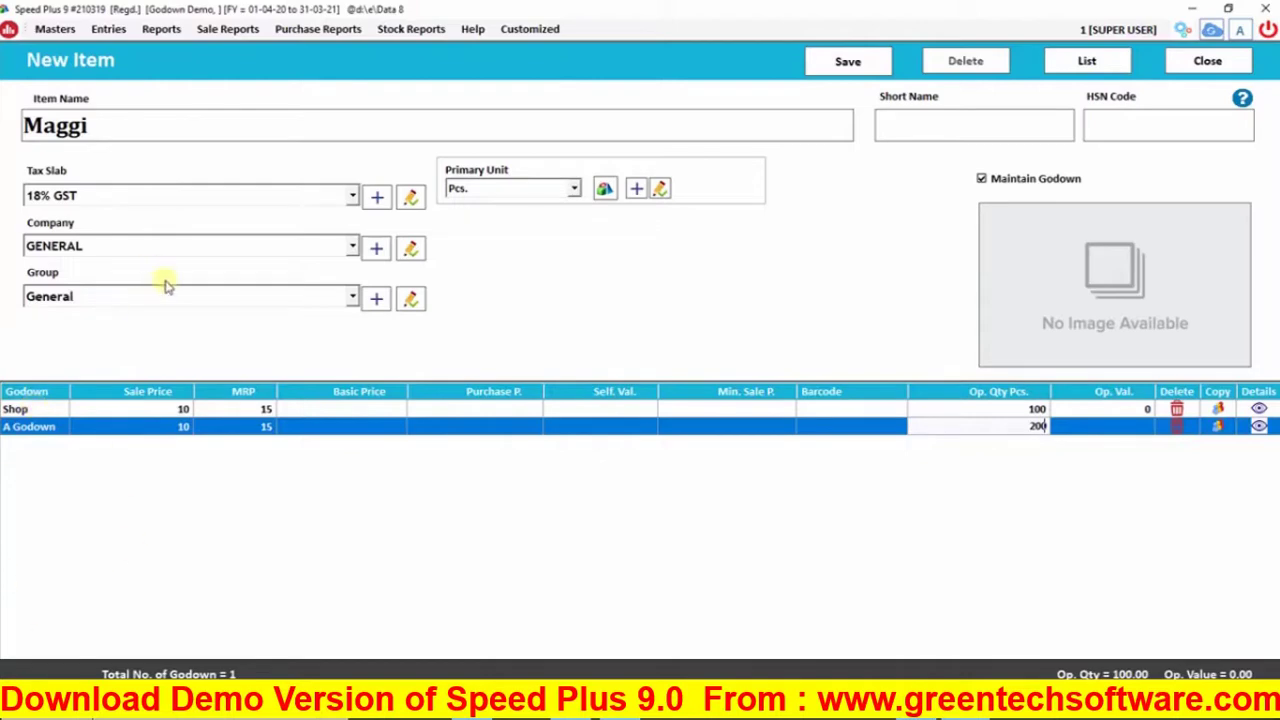
Save the Maggi item and close the item form.
left_click(848, 61)
key("Return")
left_click(1207, 61)
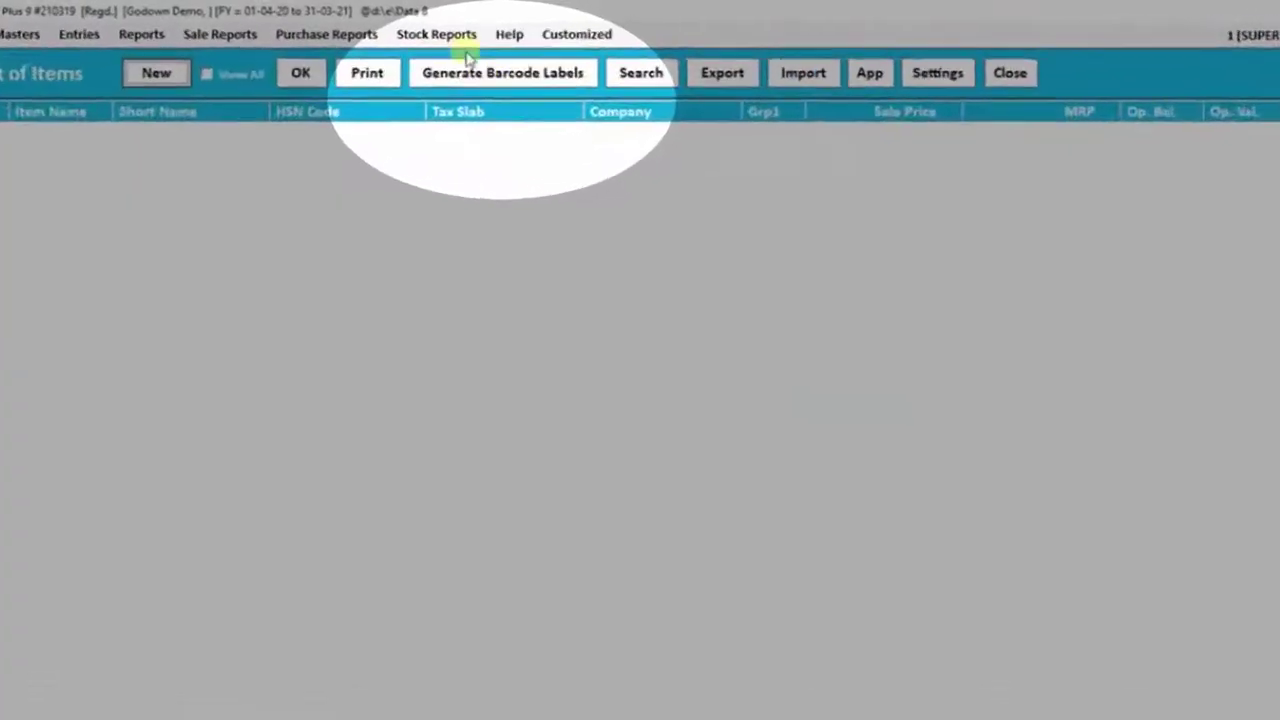
Generate the stock report for 01-04-2020 to 20-03-2021.
left_click(425, 30)
key("Escape")
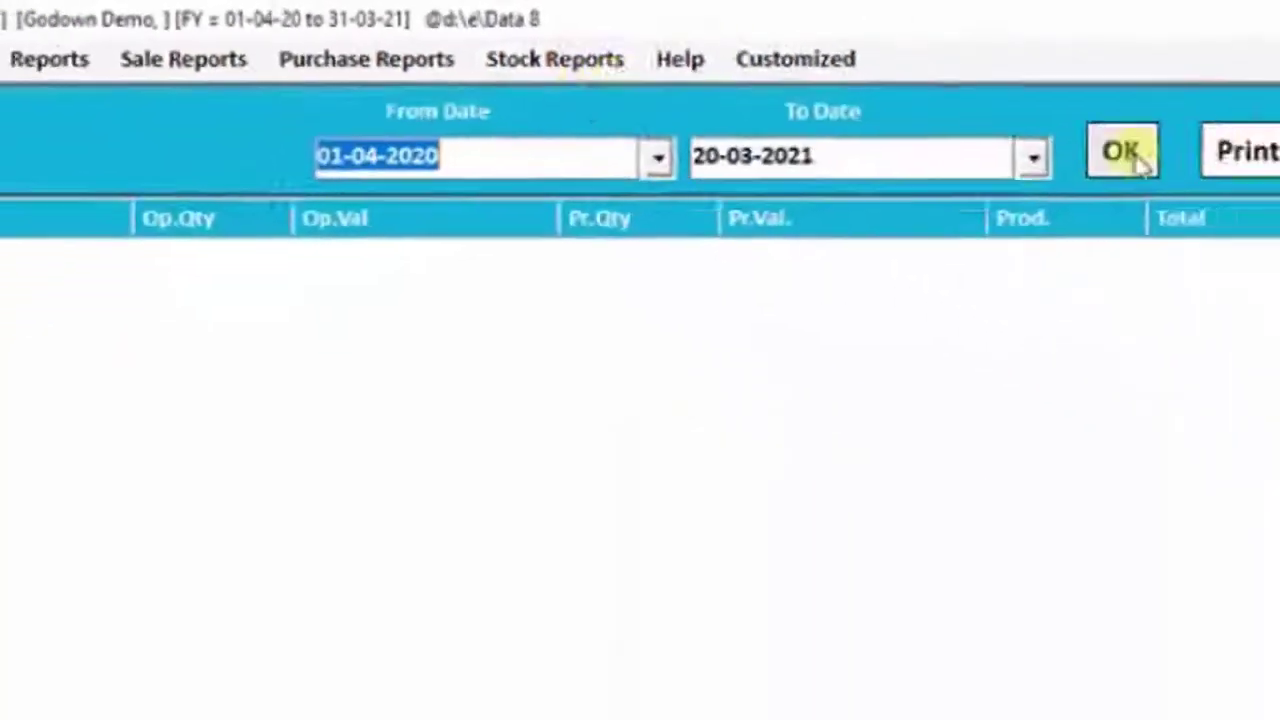
left_click(1123, 152)
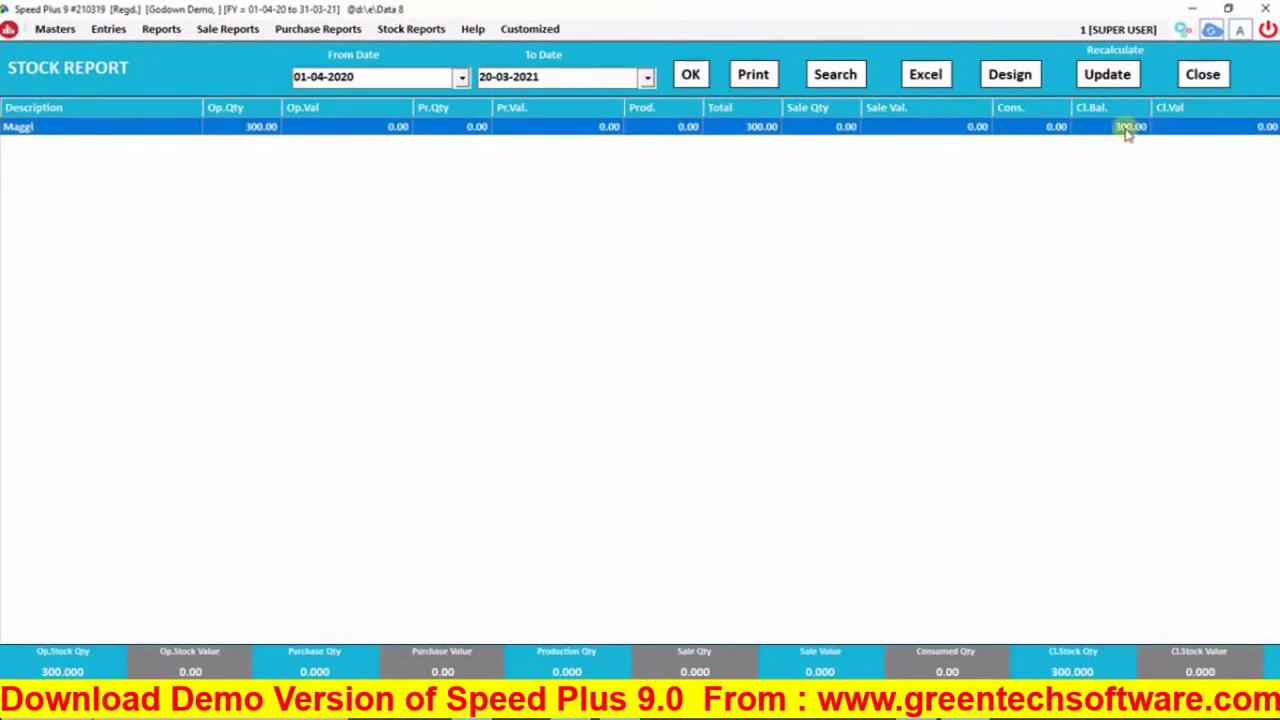
Filter the stock report with Expand Subitems to review Maggi's stock per godown, and return to the dashboard.
left_click(838, 76)
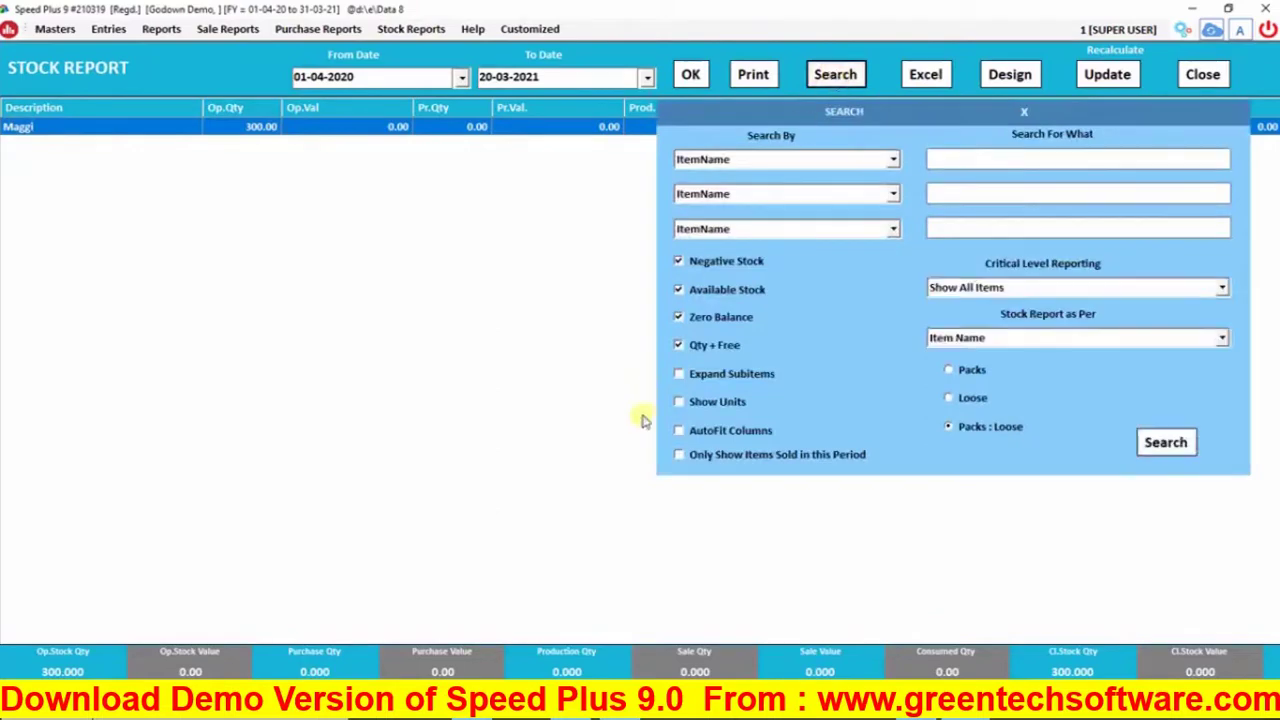
left_click(679, 374)
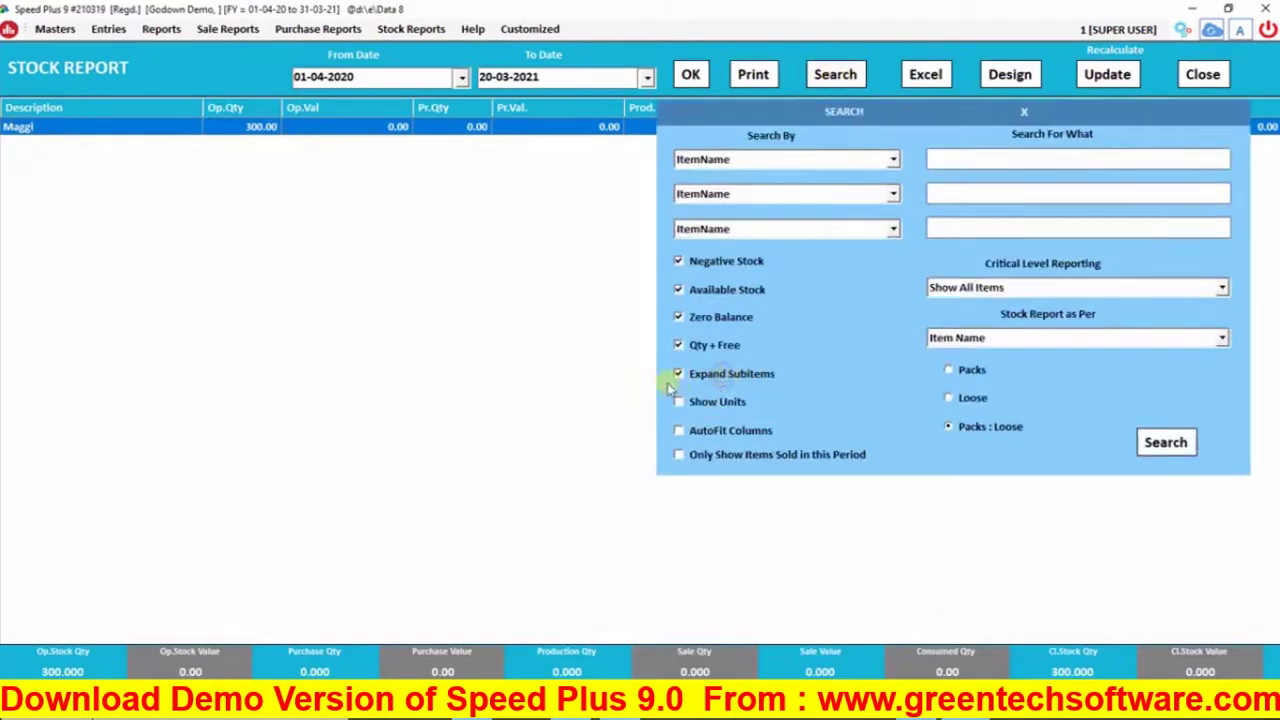
left_click(1161, 443)
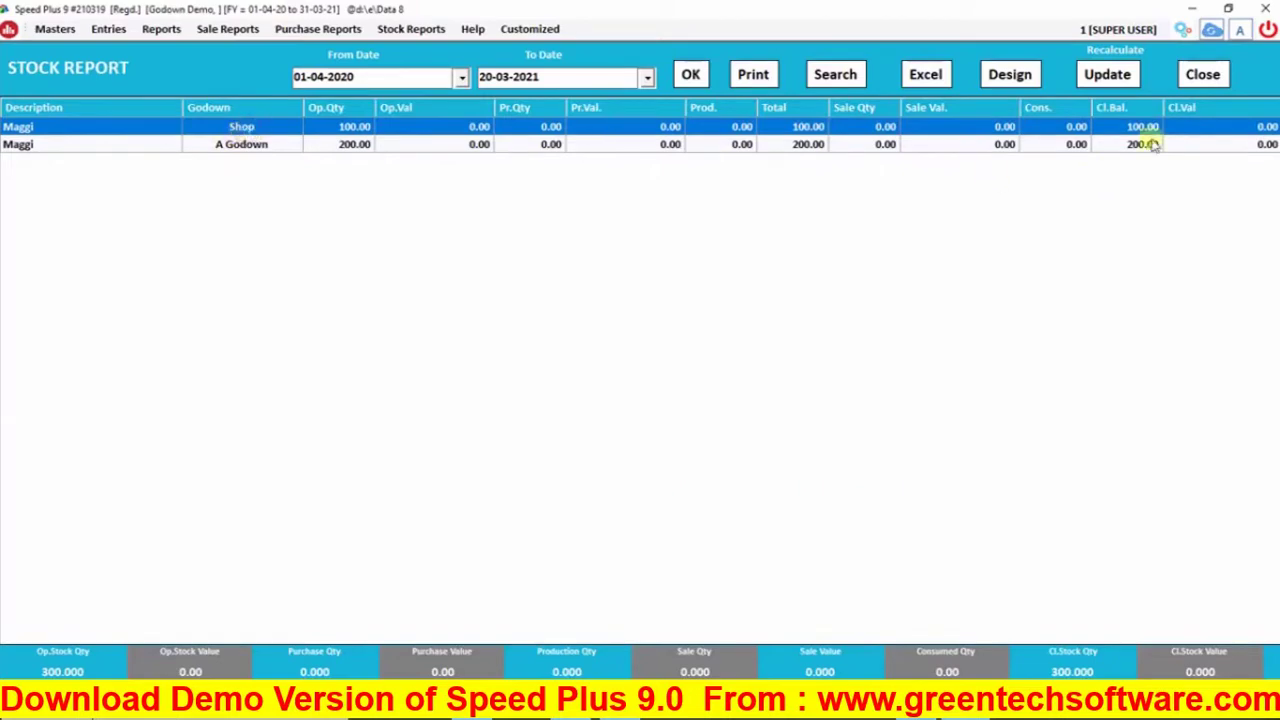
left_click(543, 144)
key("Escape")
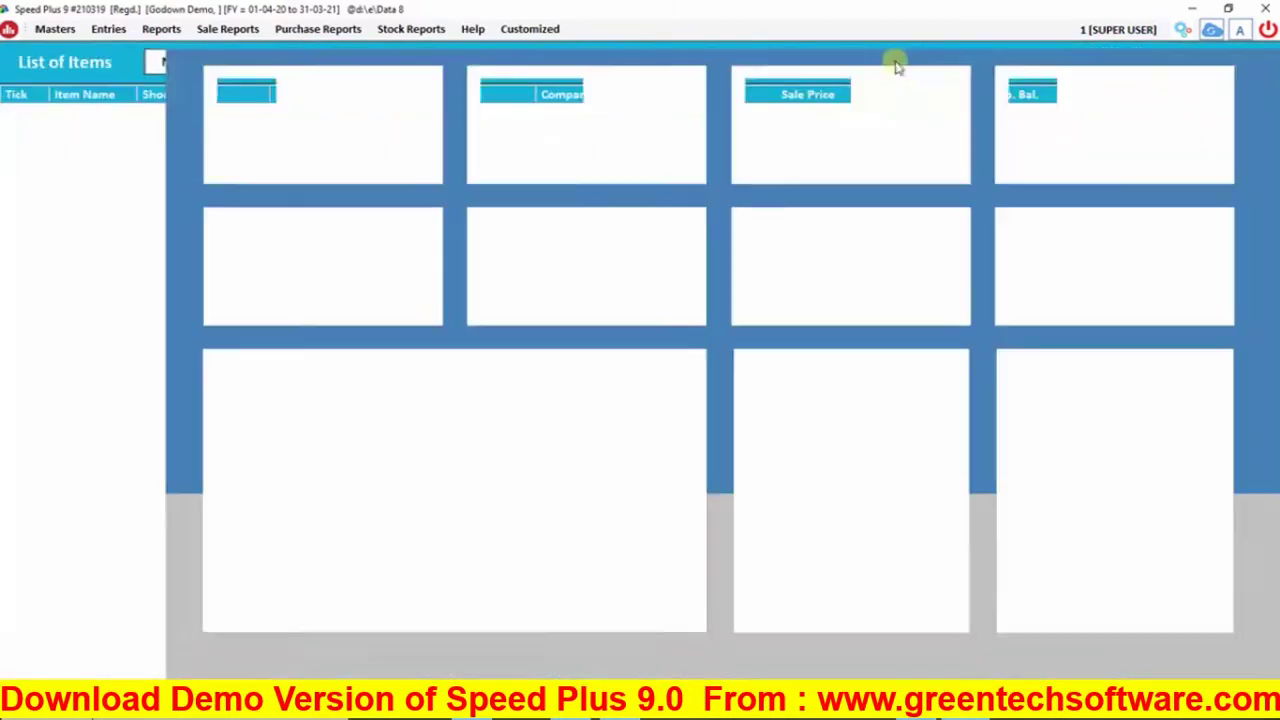
Create a new purchase bill dated 20-03-2021 with Cash terms and select the item Maggi.
left_click(107, 30)
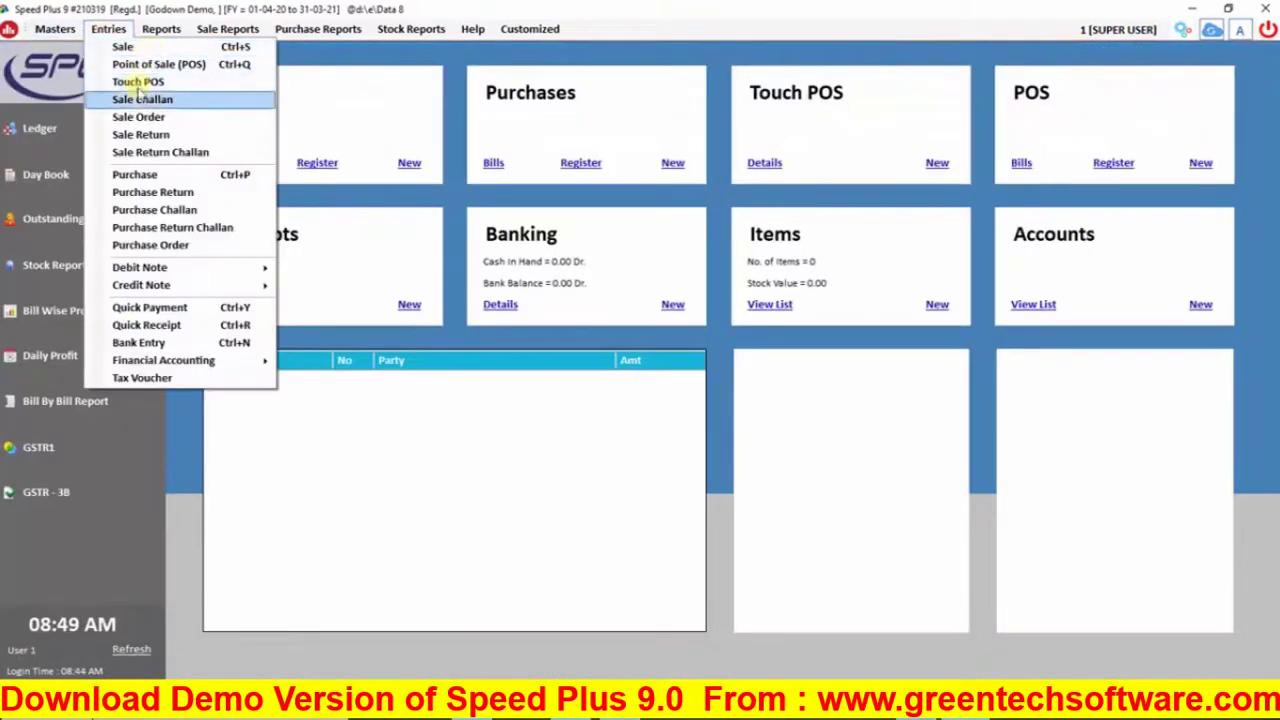
left_click(175, 176)
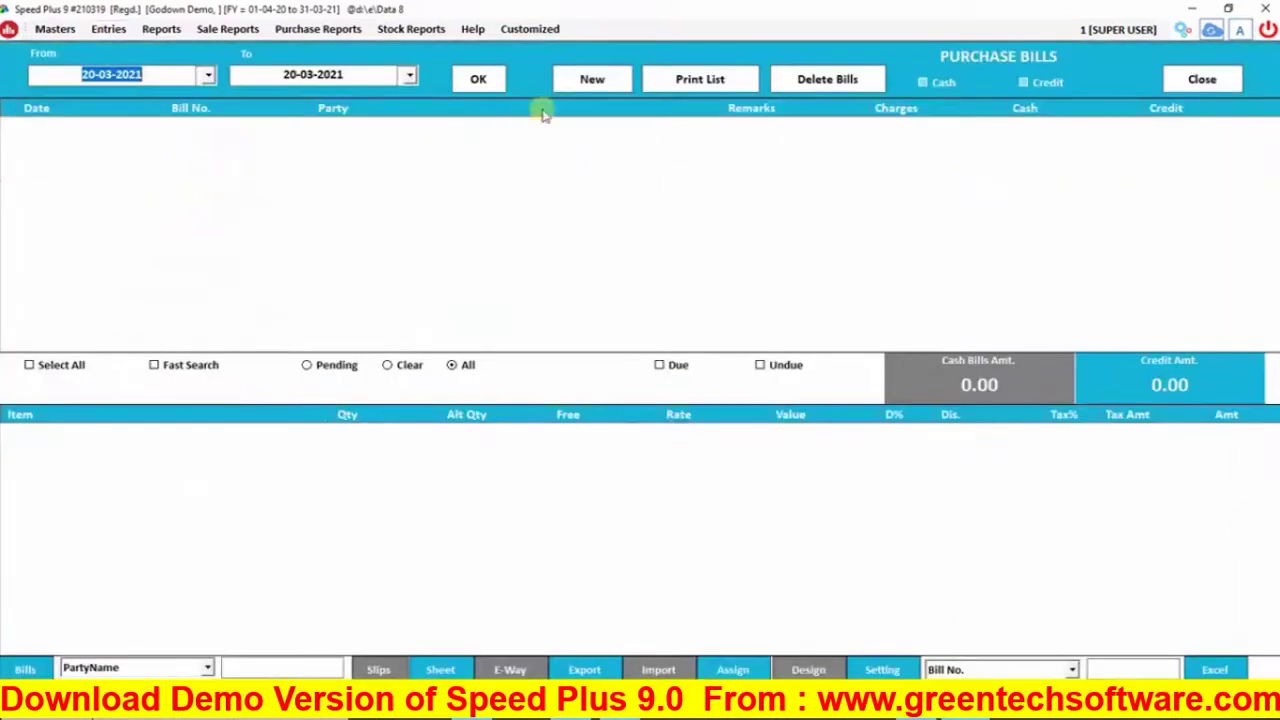
left_click(586, 78)
key("Return")
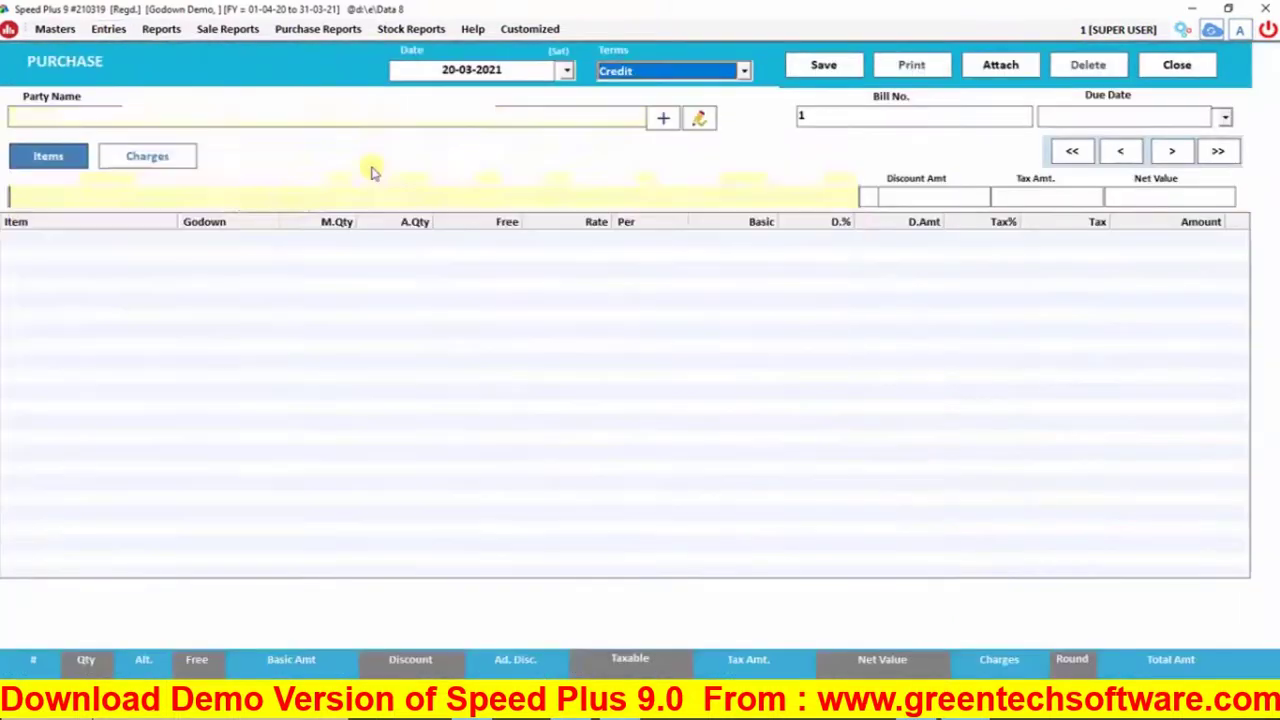
key("Return")
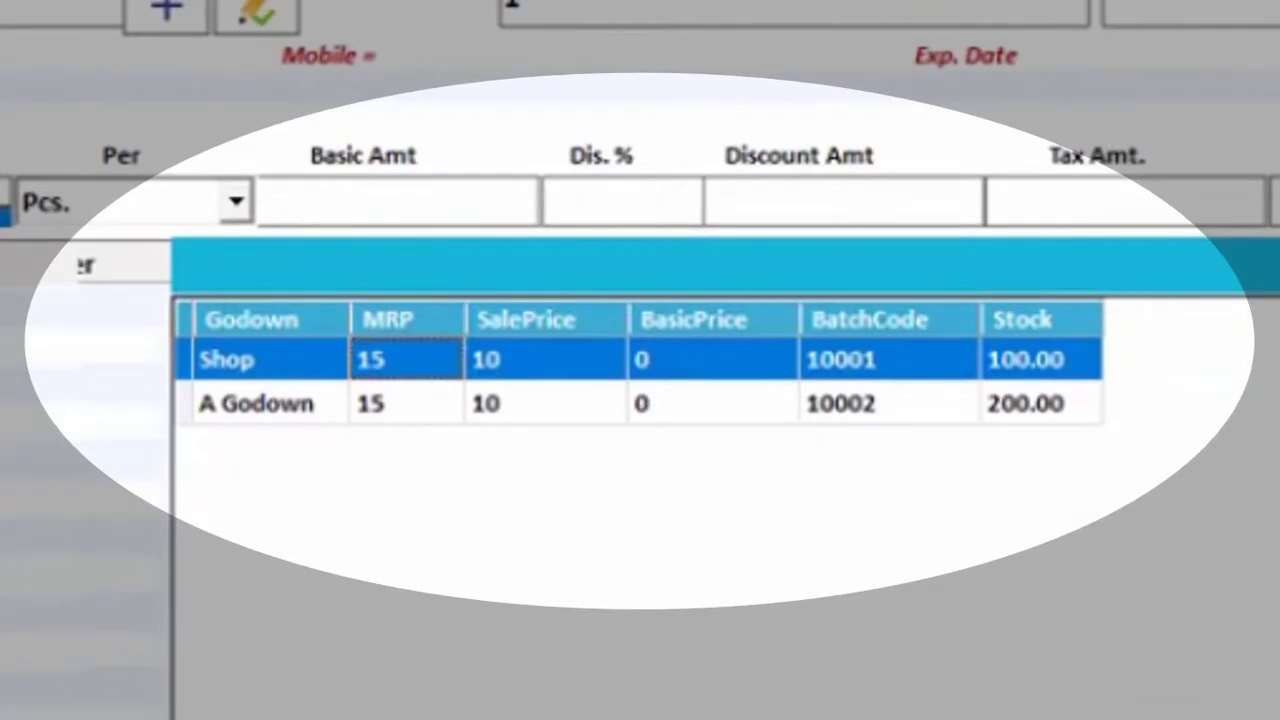
Choose A Godown for Maggi and enter 500 pcs with a basic amount of 4000 on the purchase bill.
key("Down")
key("Up")
key("Down")
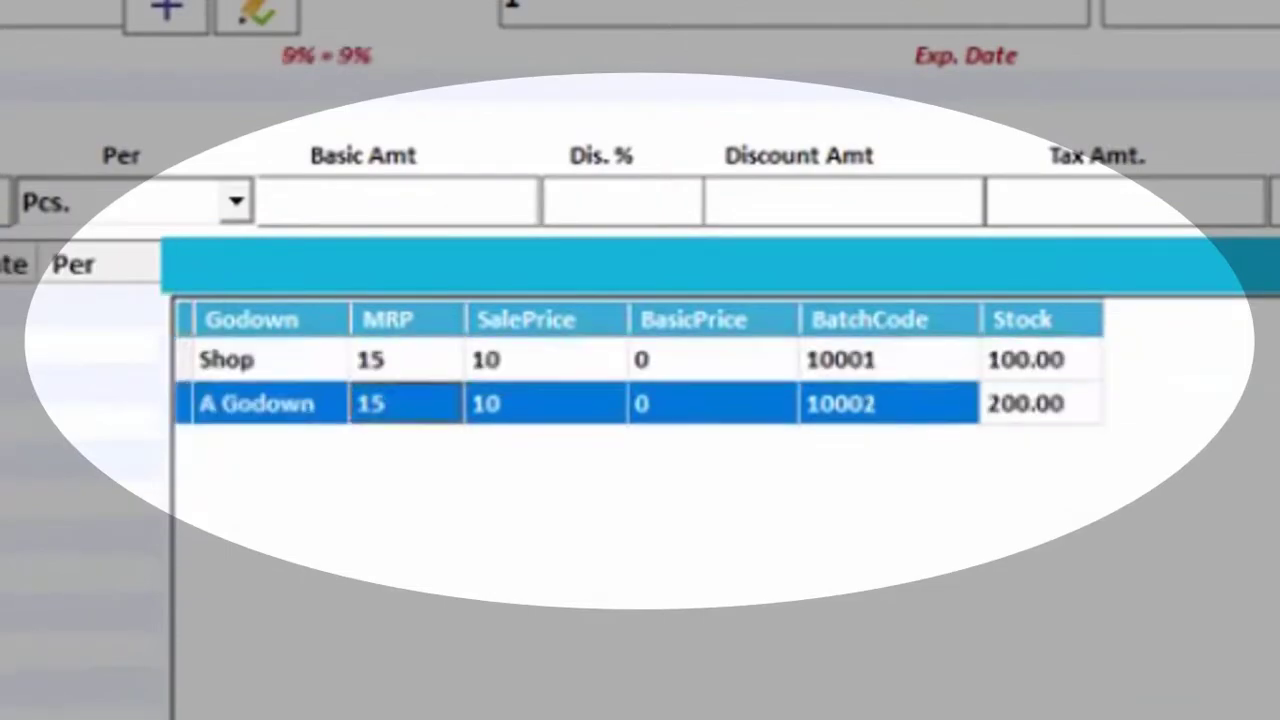
key("Return")
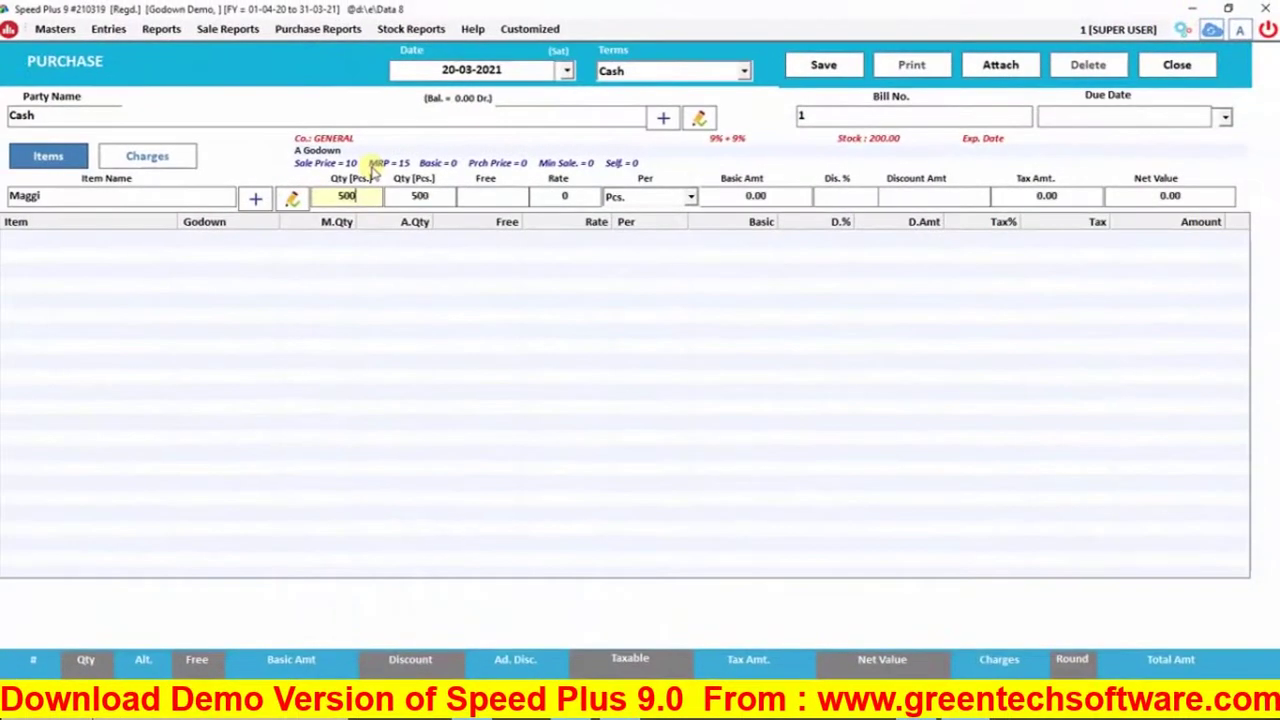
key("Return")
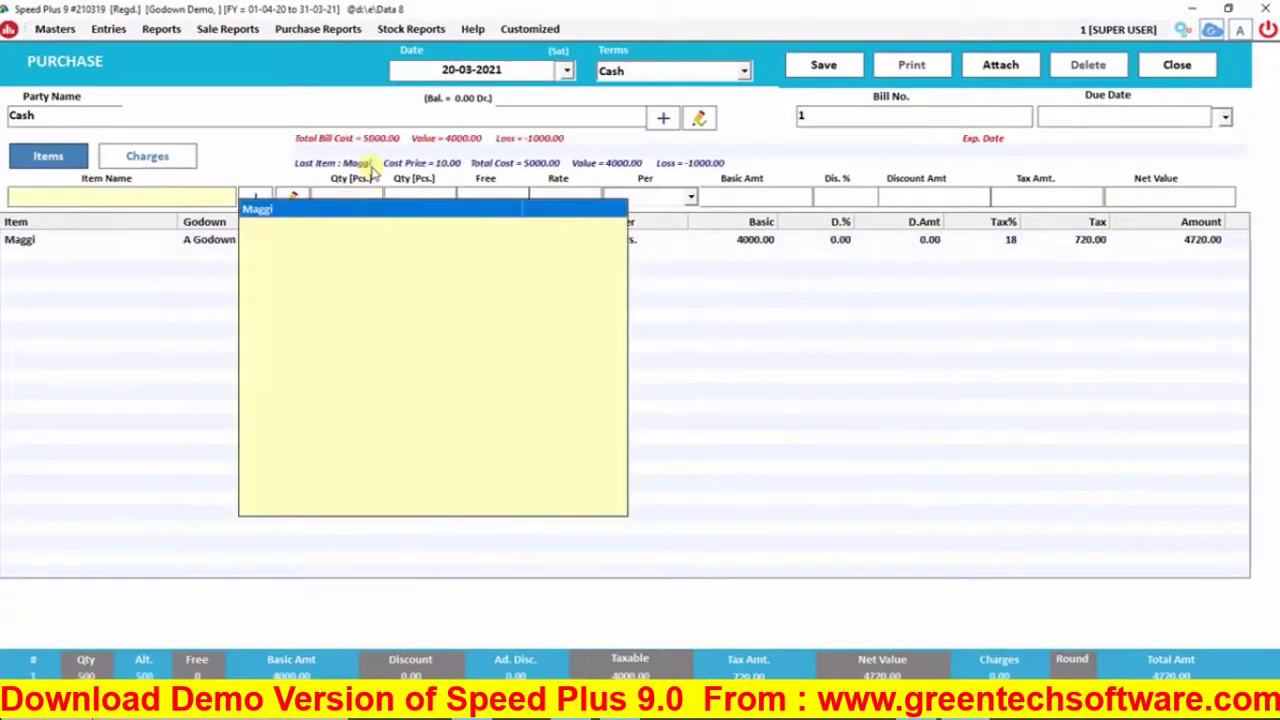
Save the purchase bill and close the purchase entry form.
left_click(829, 323)
left_click(823, 66)
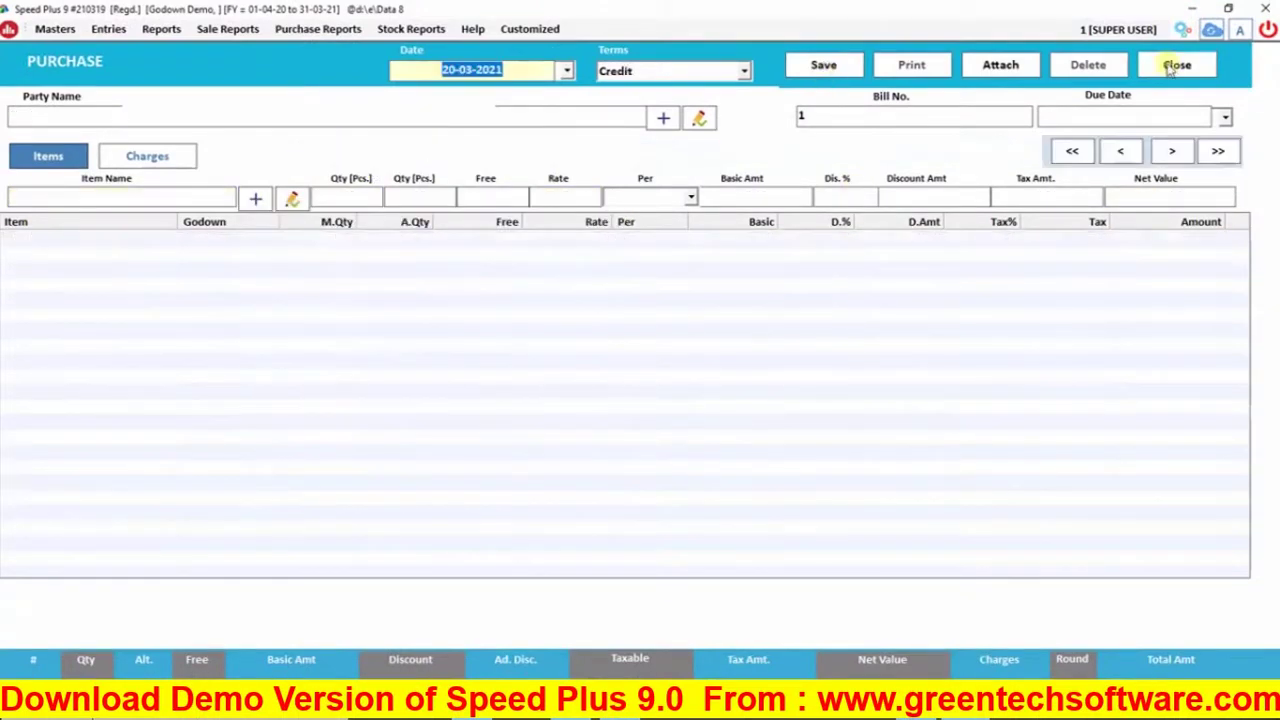
left_click(1174, 65)
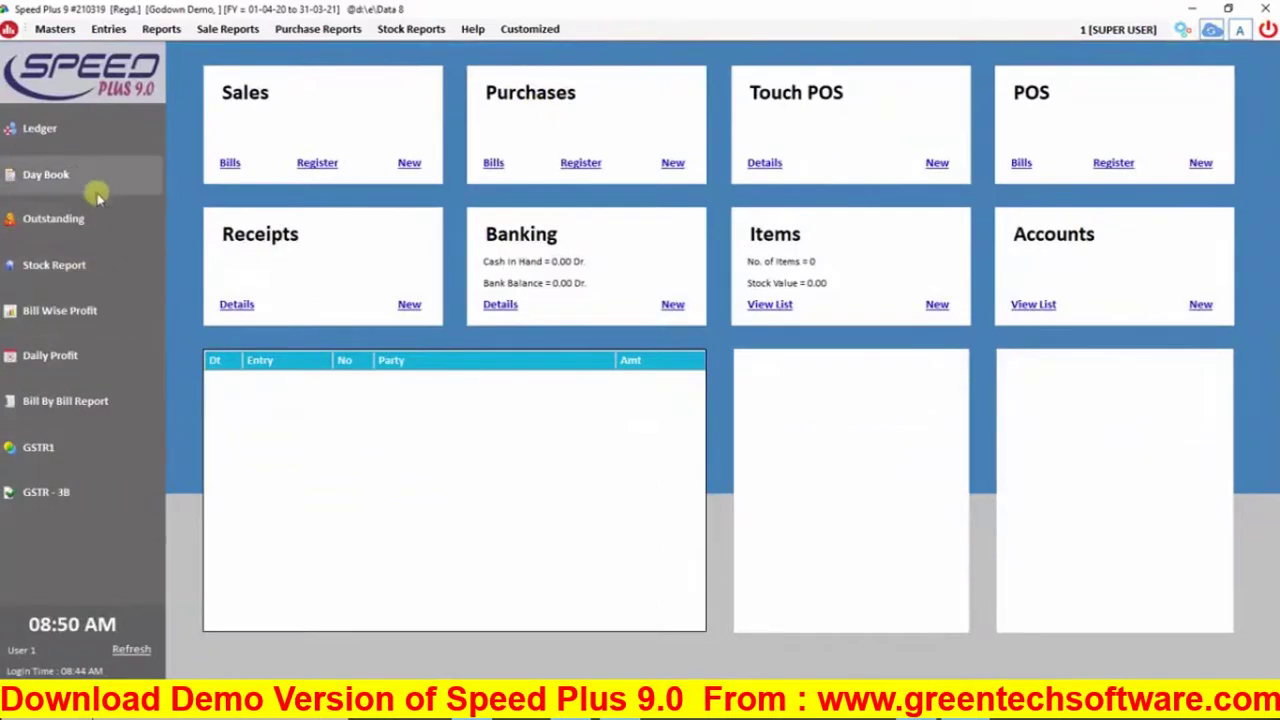
Generate the stock report for 20-03-2021 with Expand Subitems enabled to list stock per godown.
left_click(70, 264)
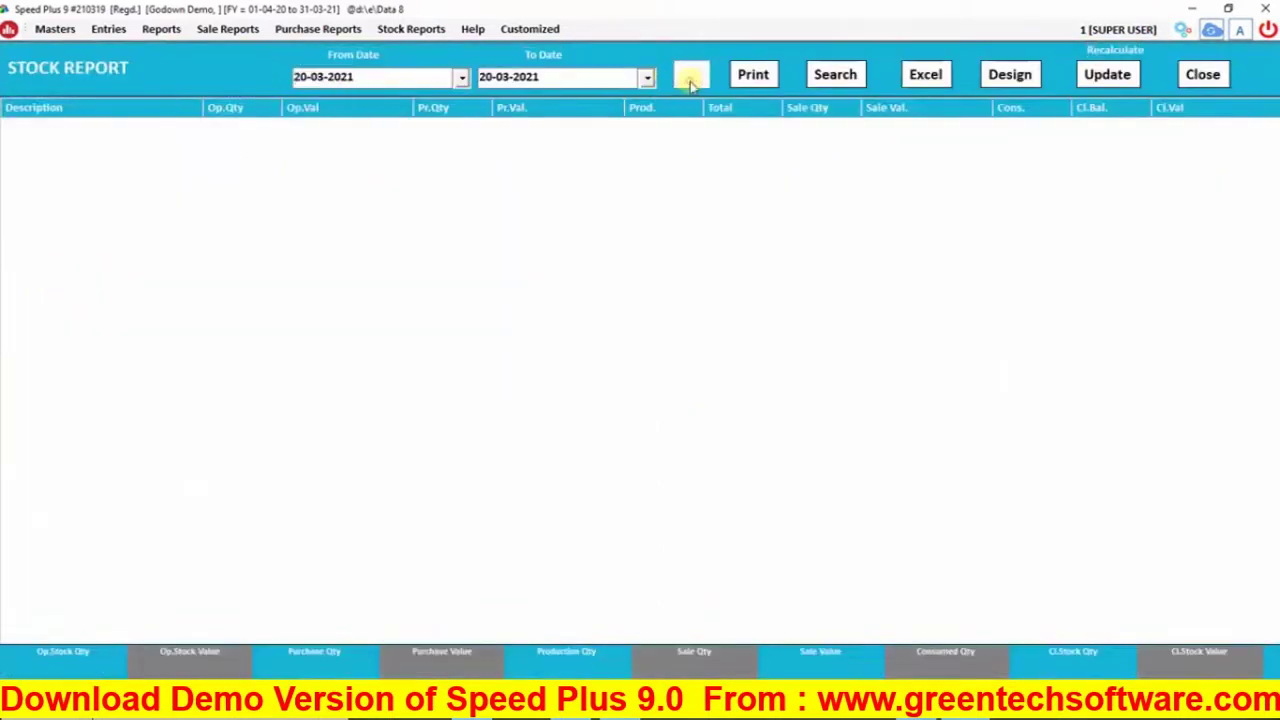
left_click(690, 80)
left_click(840, 80)
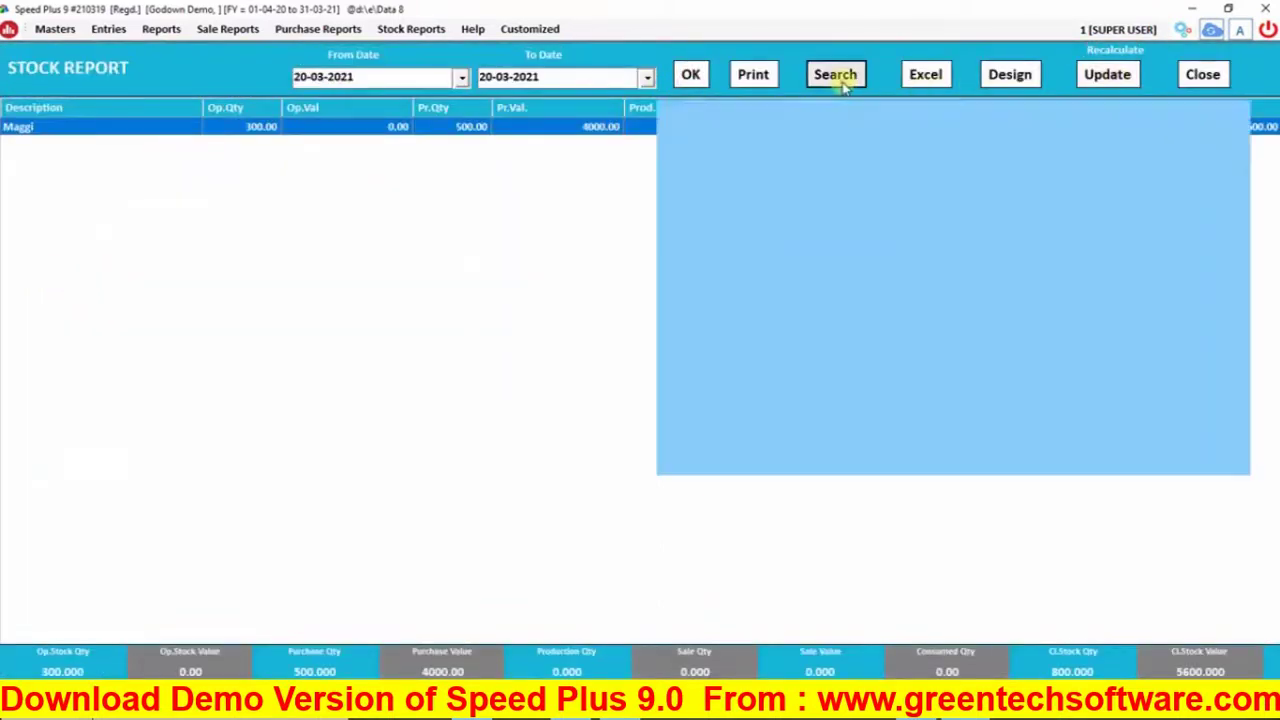
left_click(688, 372)
left_click(1166, 442)
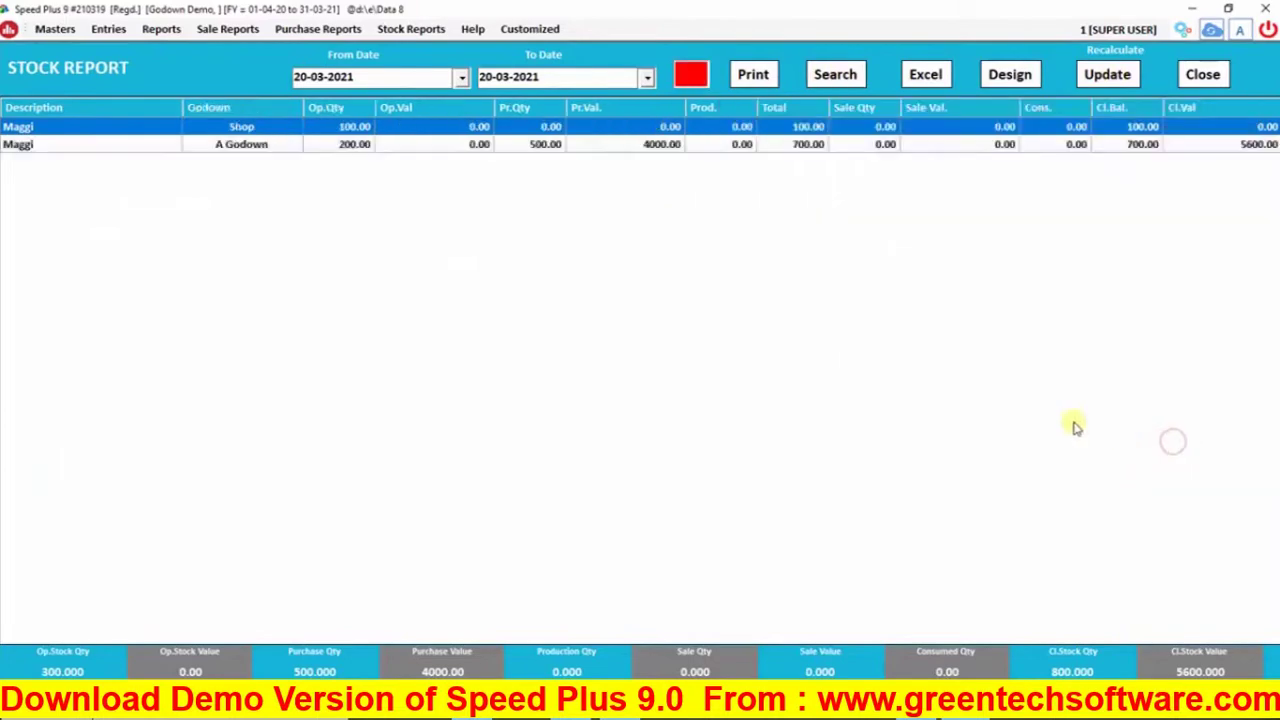
Check Maggi's closing balances in A Godown and Shop, and close the stock report.
left_click(1140, 145)
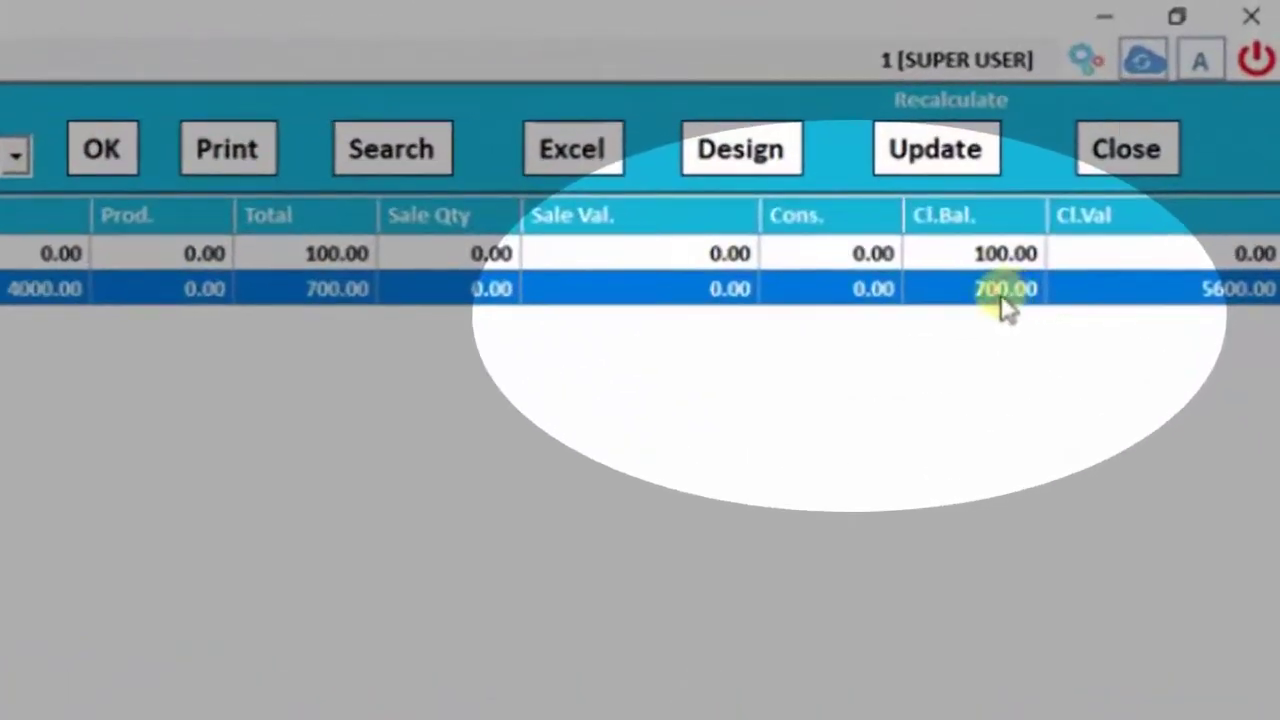
left_click(1034, 253)
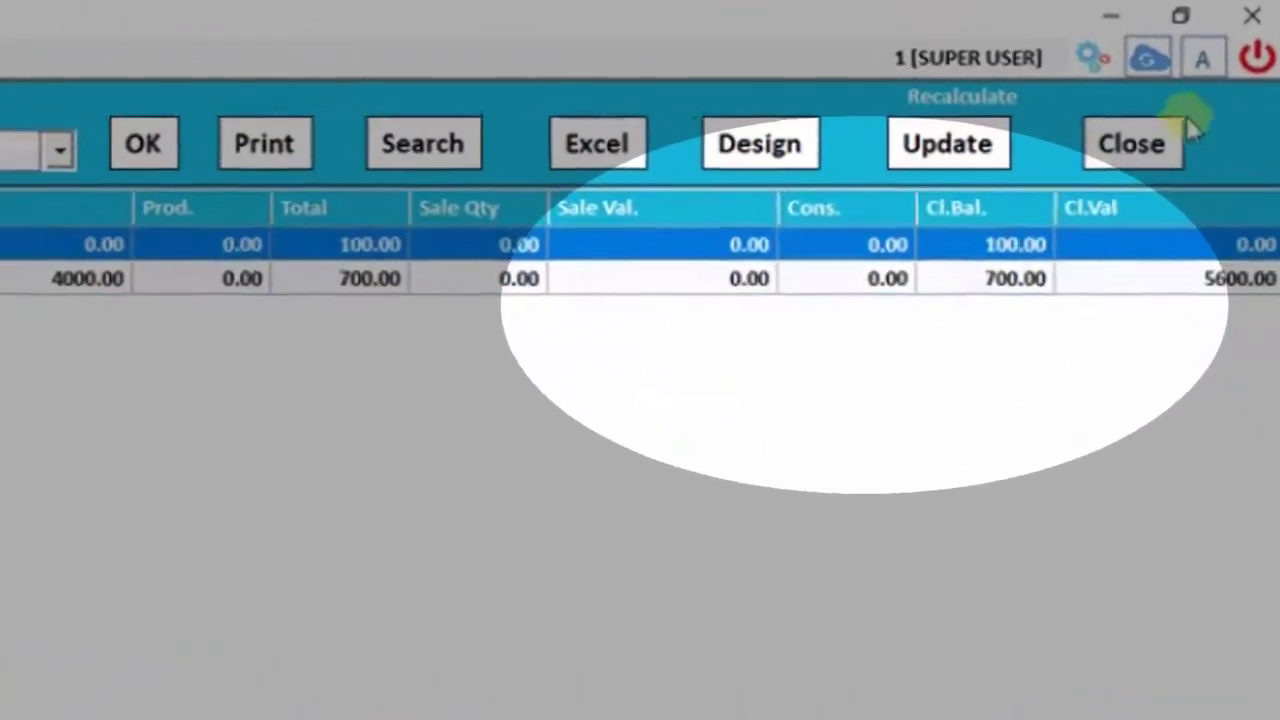
left_click(1160, 145)
Start a new cash sale bill dated 20-03-2021 and select Maggi as the item.
left_click(108, 28)
left_click(125, 47)
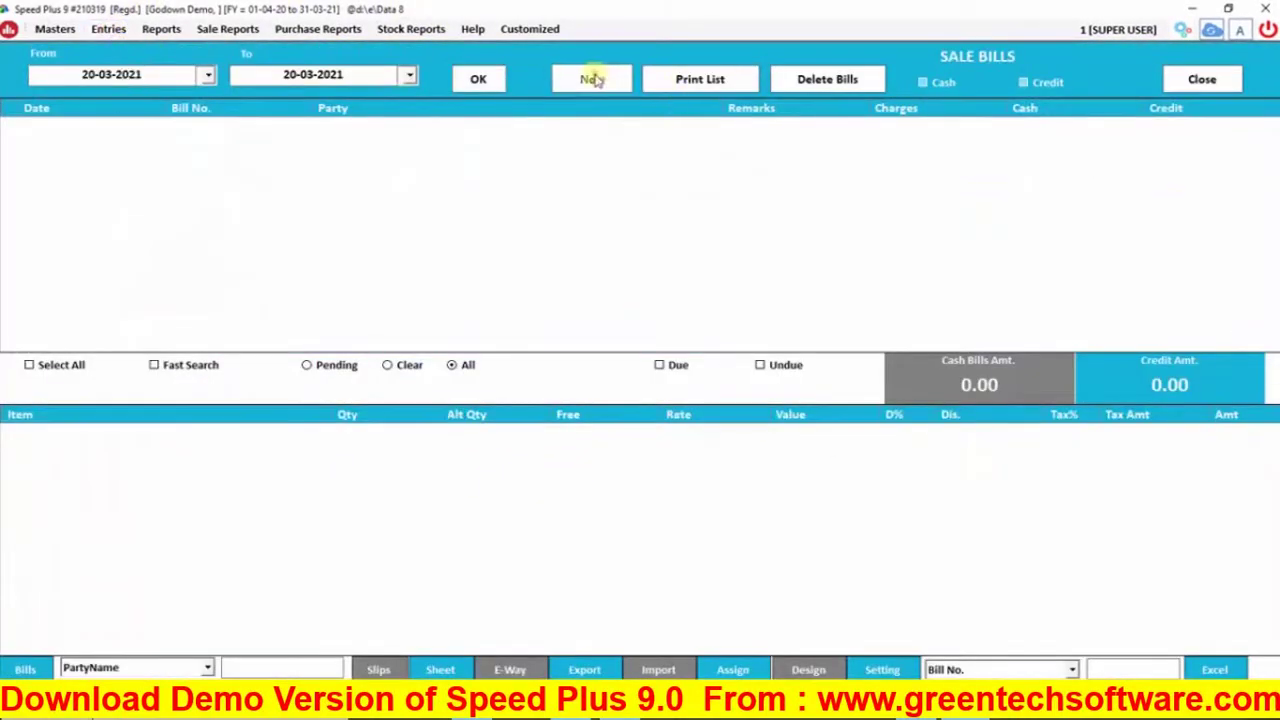
left_click(592, 78)
key("Return")
key("Return")
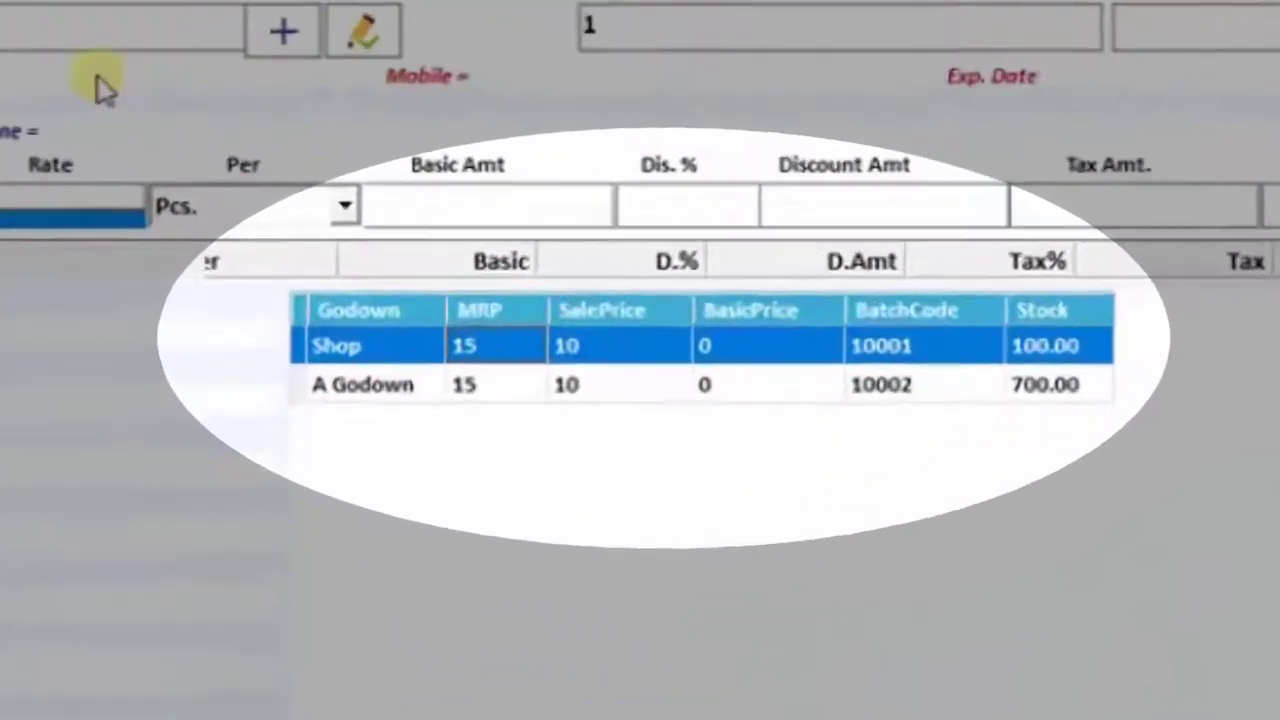
Compare the Shop and A Godown stock for Maggi and choose A Godown for the sale.
key("Down")
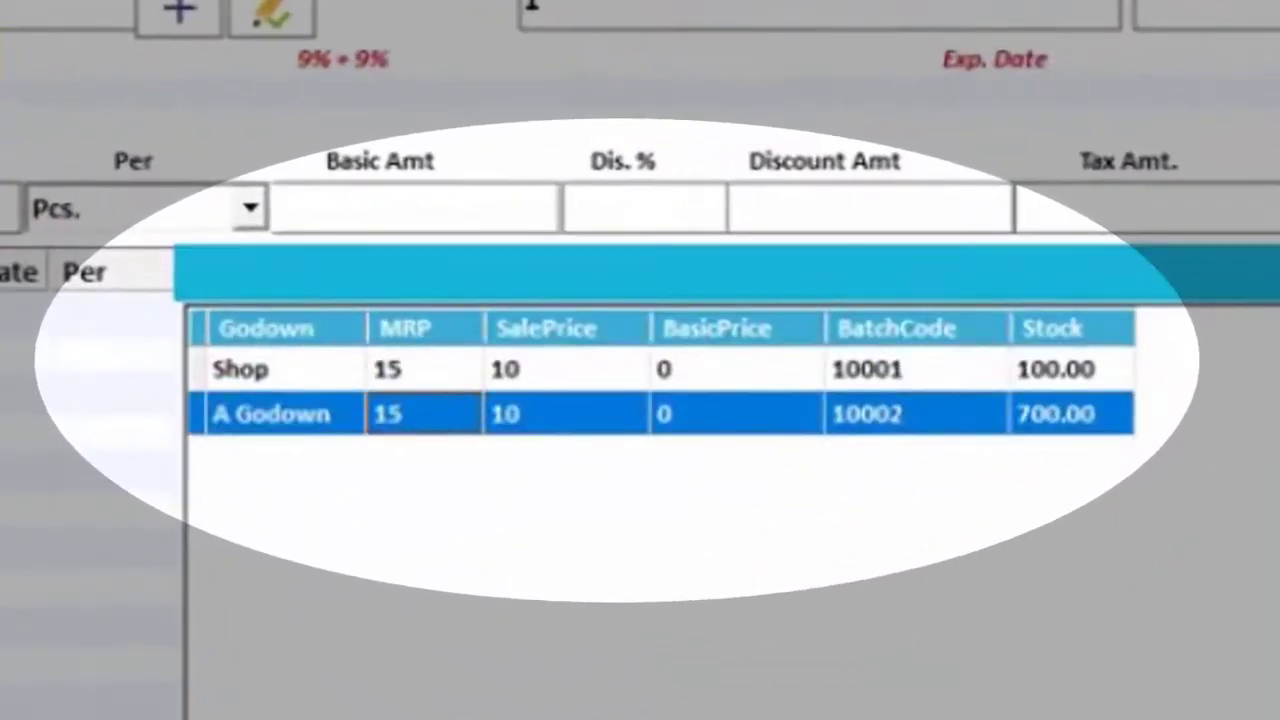
key("Up")
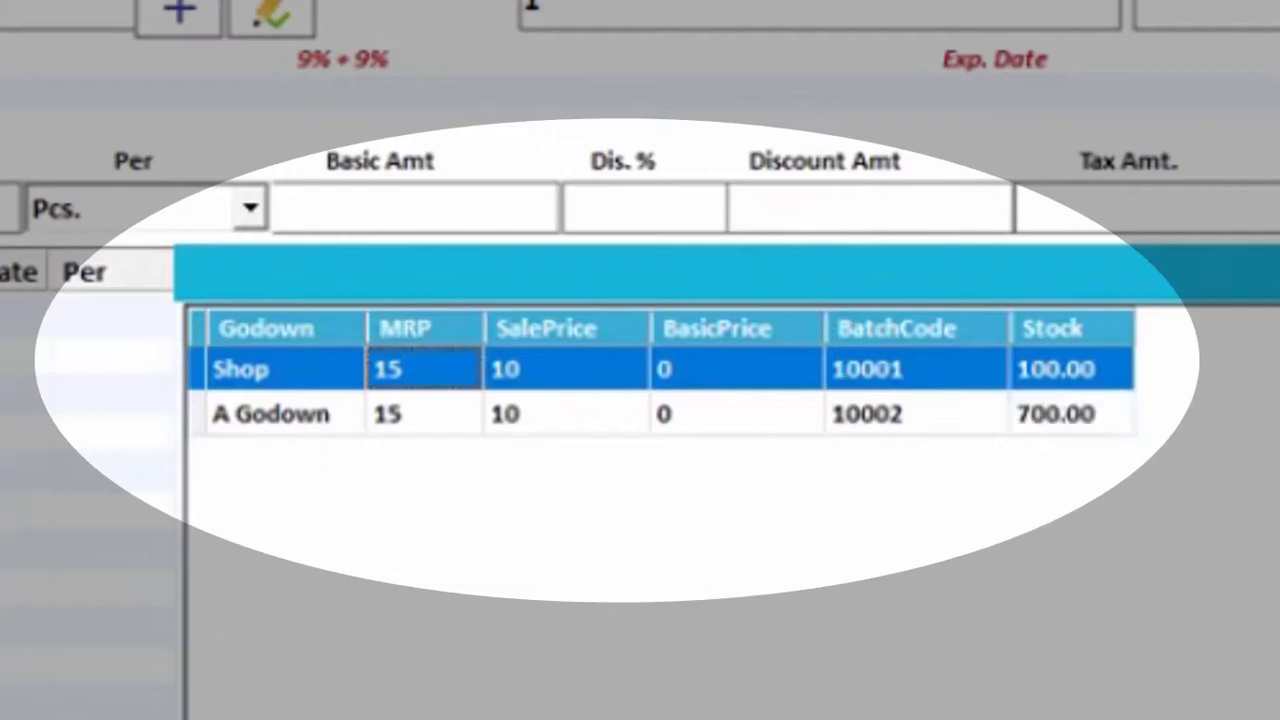
left_click(424, 414)
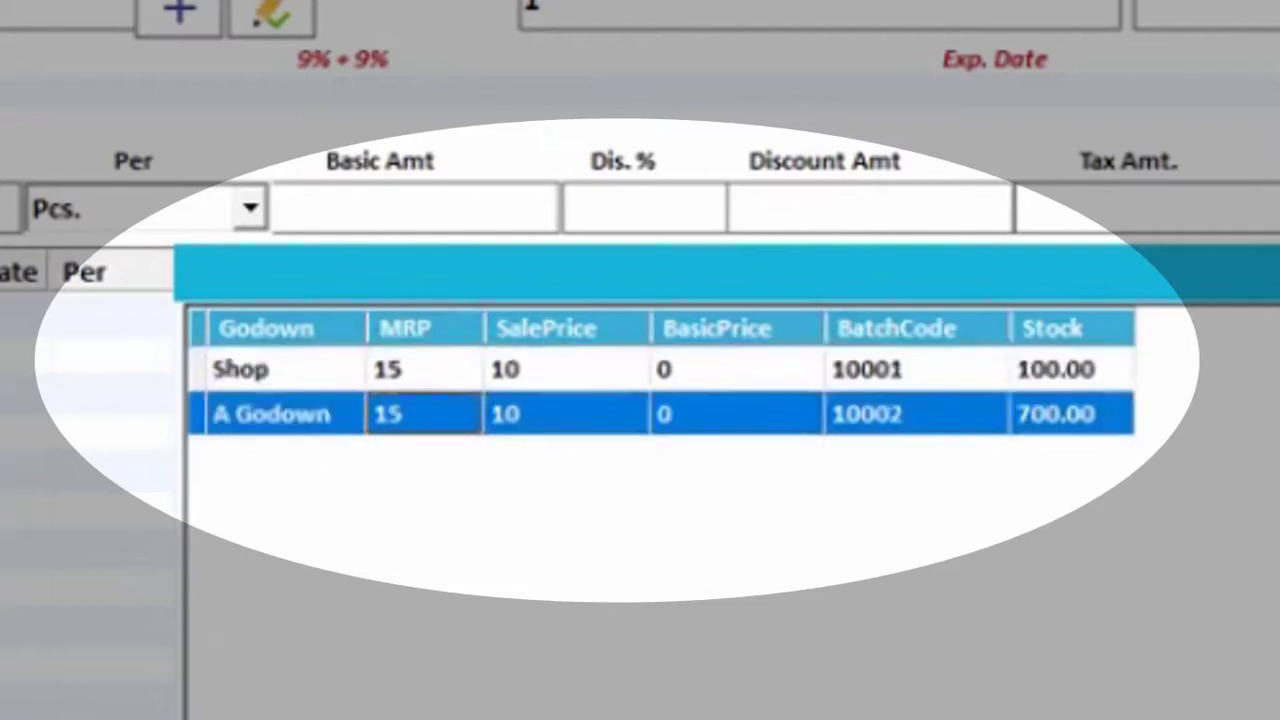
key("Return")
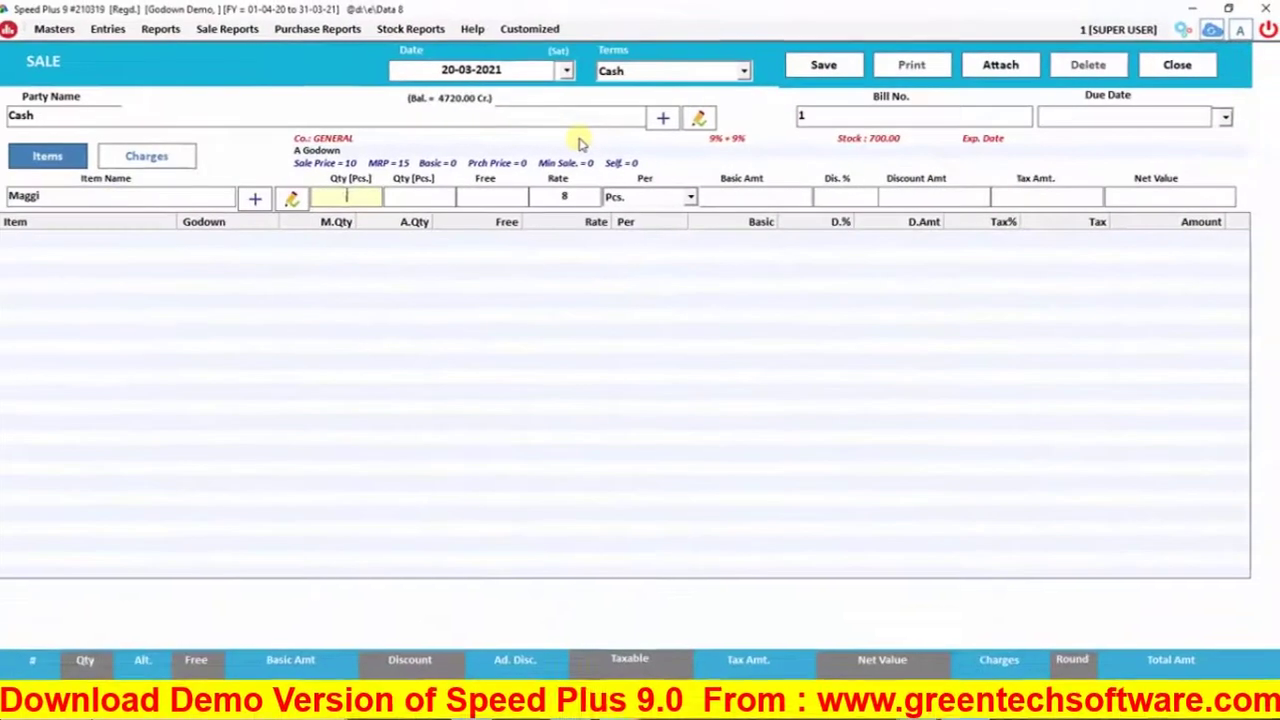
Enter 50 pcs of Maggi at a rate of 10 and add the line to the sale bill.
type("10")
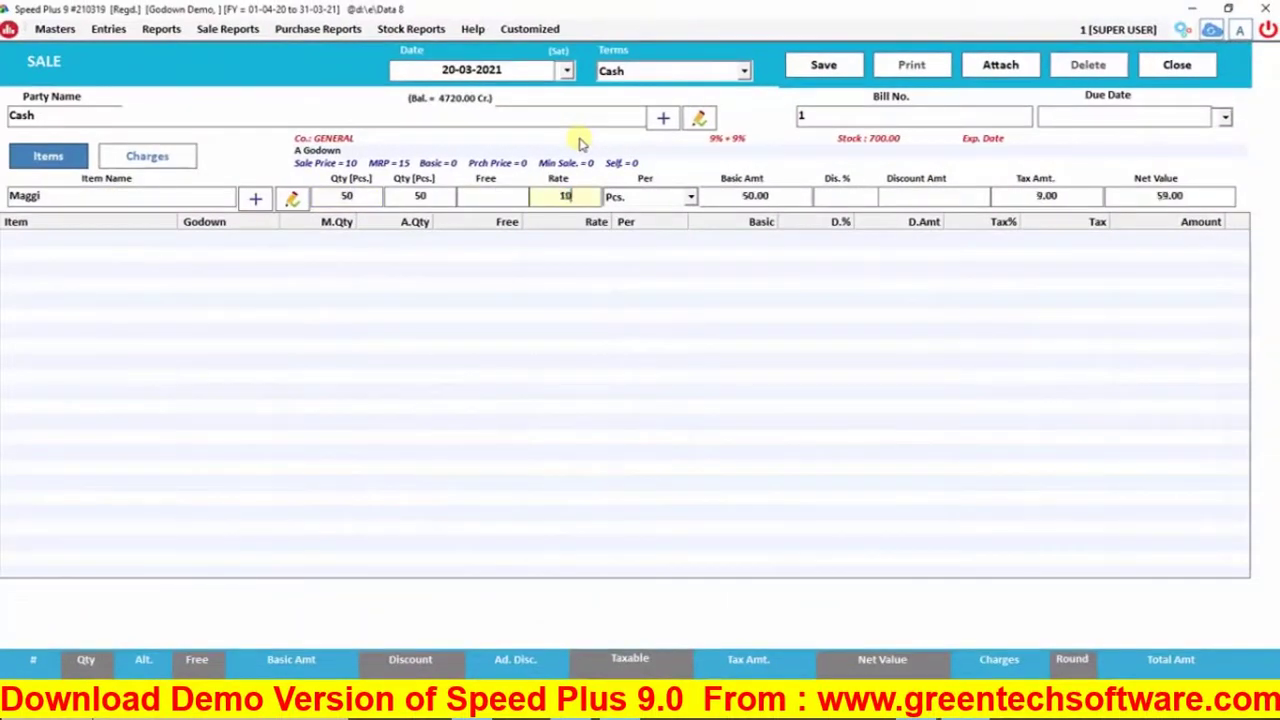
key("Return")
key("Return")
key("Return")
key("Return")
key("Return")
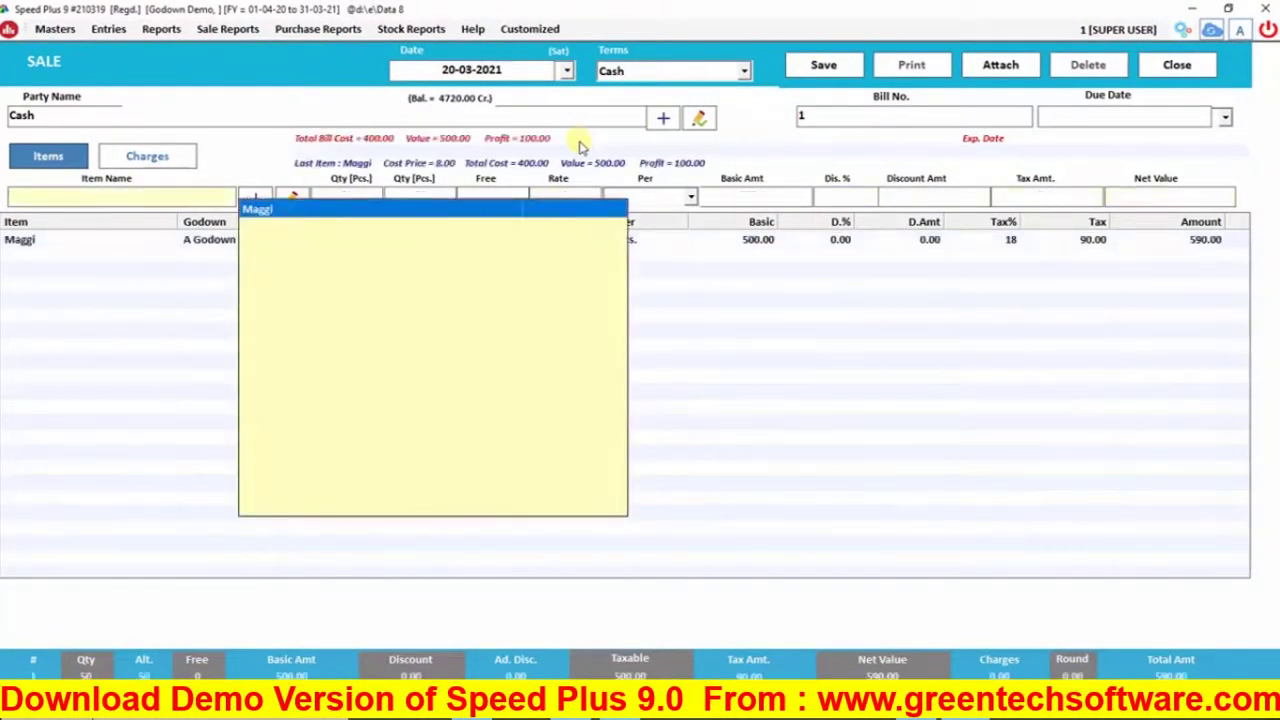
Save the sale bill without printing it.
left_click(820, 64)
left_click(694, 425)
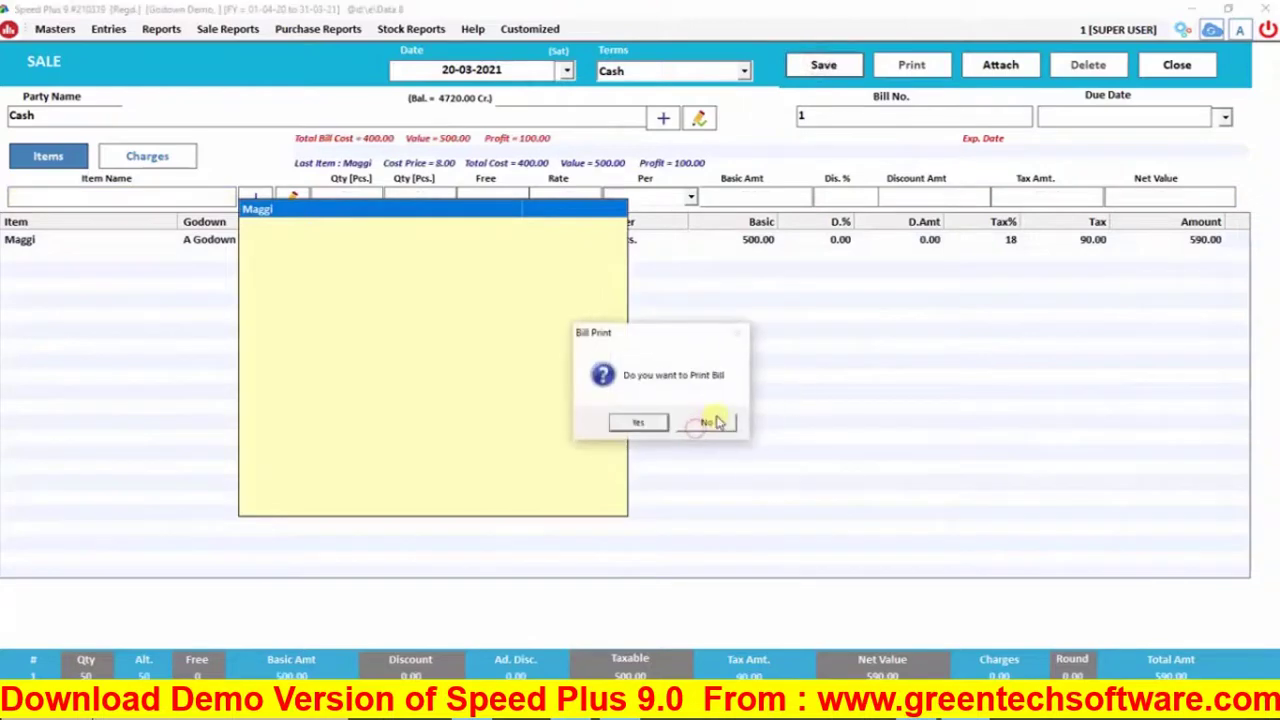
left_click(716, 422)
Generate the stock report for 20-03-2021 with Expand Subitems enabled to view Maggi's stock per godown after the sale.
left_click(75, 262)
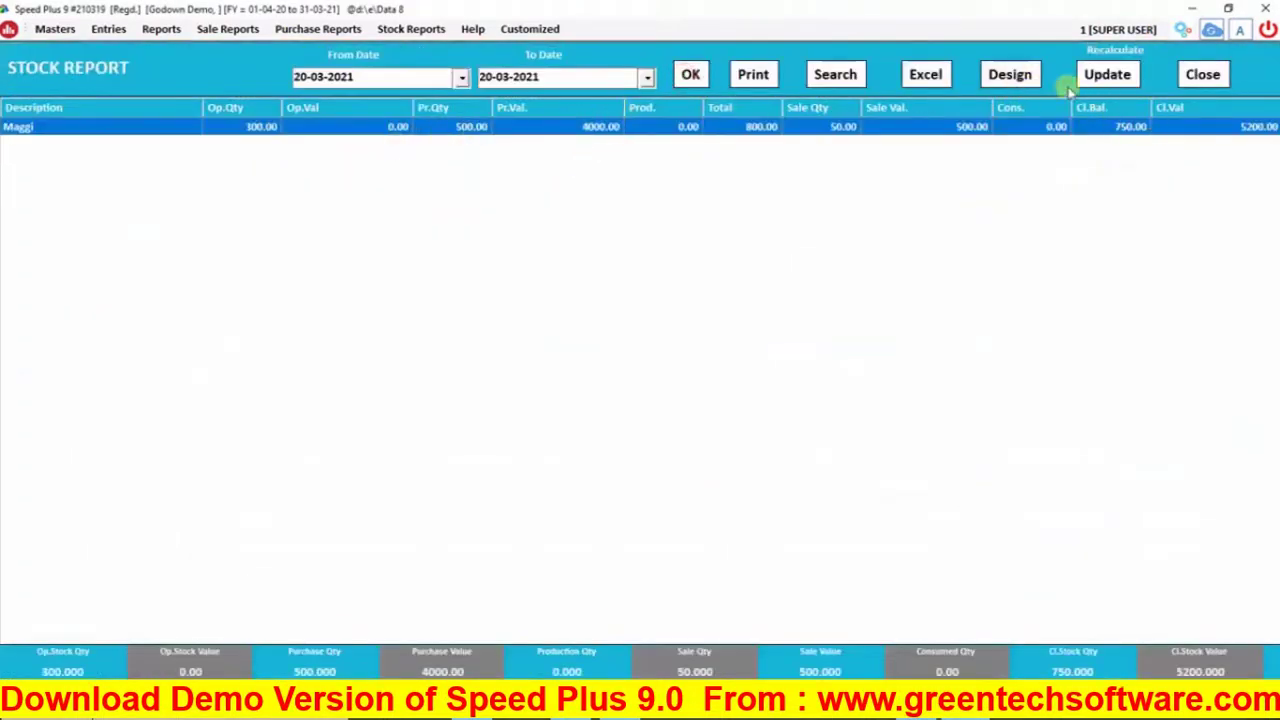
left_click(829, 74)
left_click(700, 378)
left_click(1163, 441)
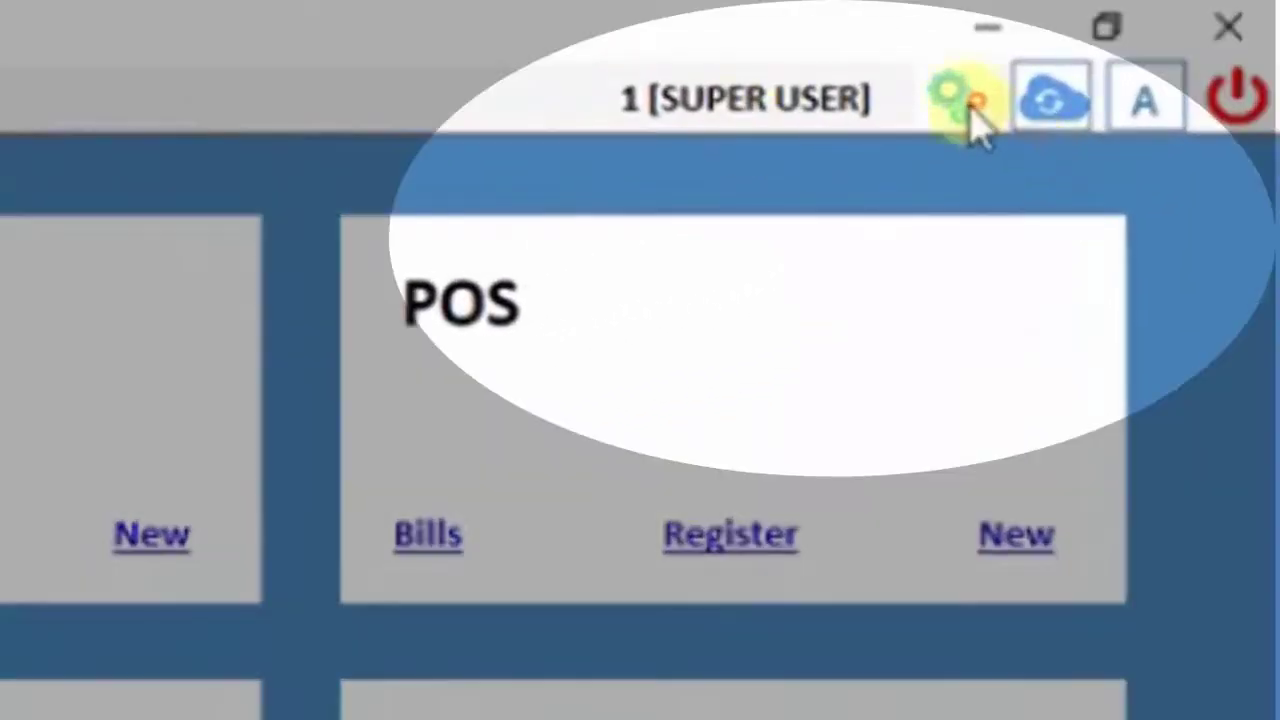
Turn on the Production module in the module settings and close the settings.
left_click(1183, 30)
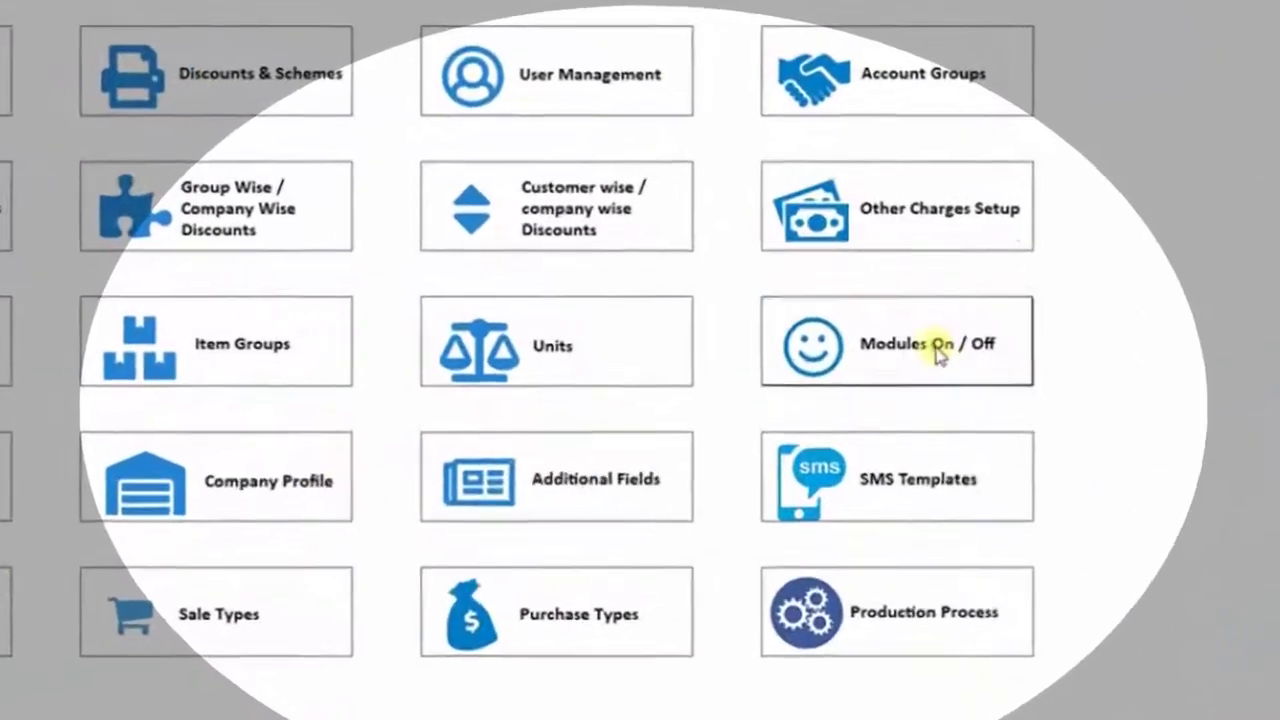
left_click(905, 302)
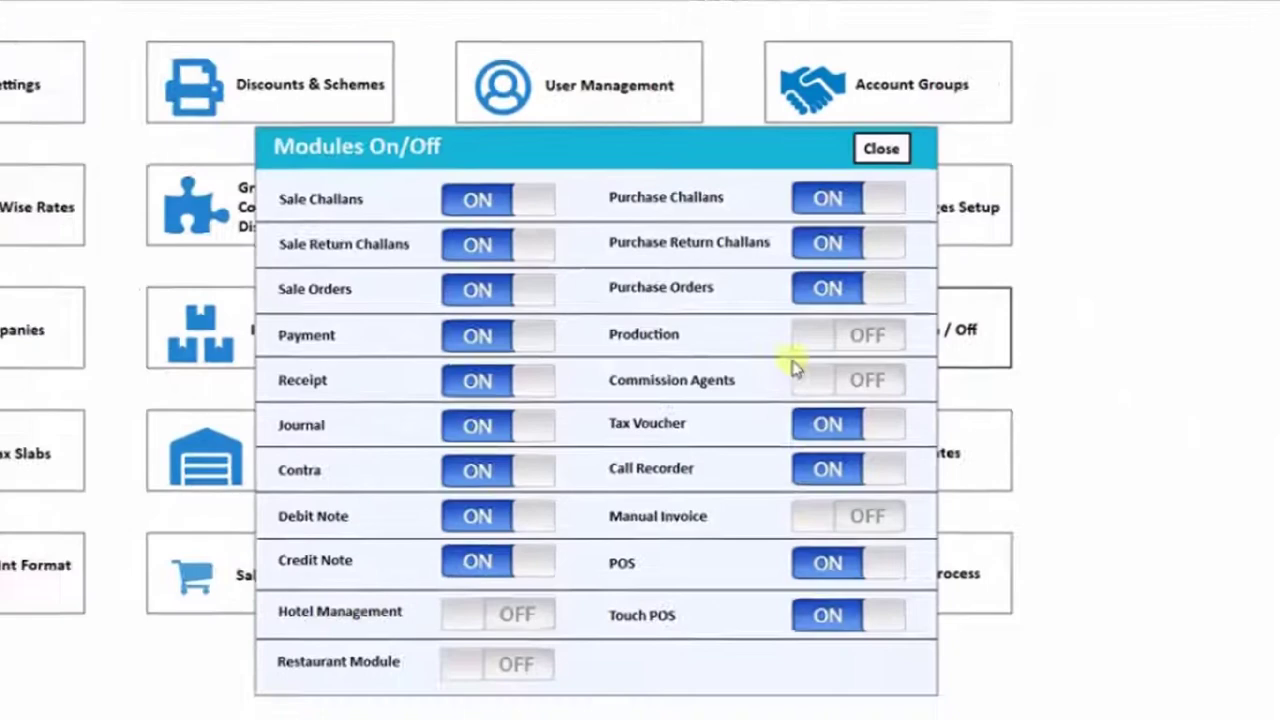
left_click(843, 353)
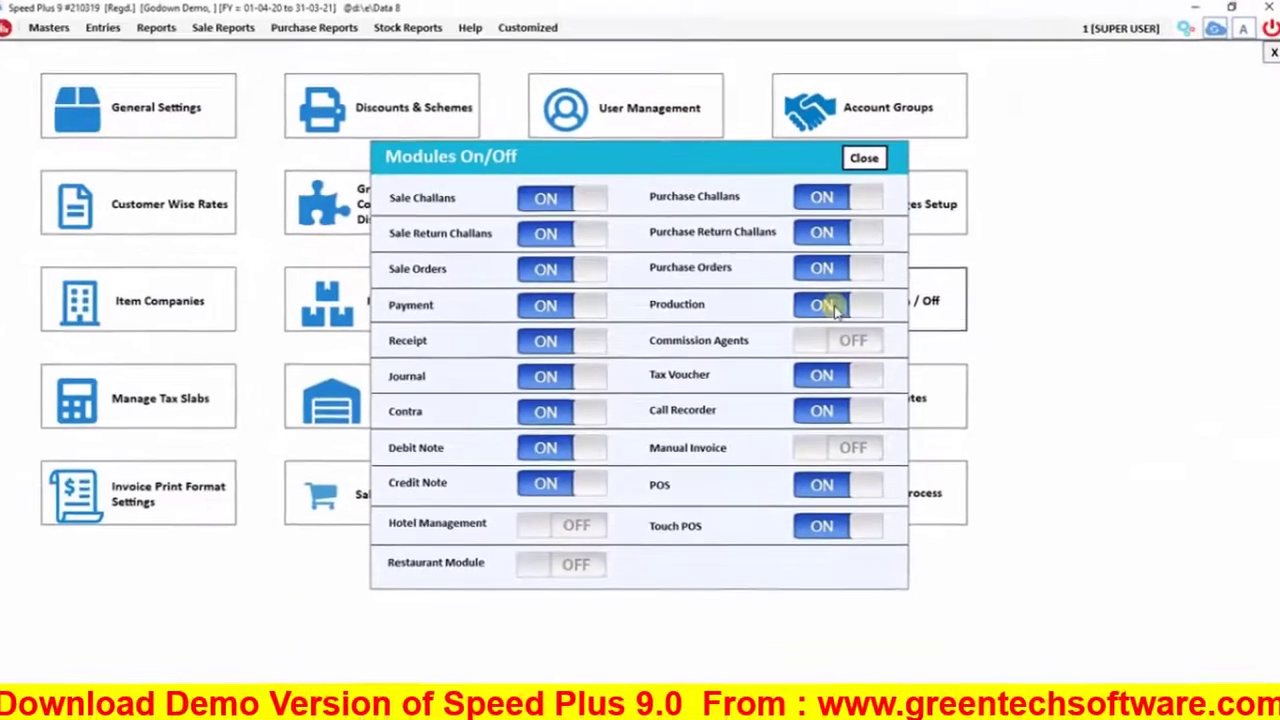
left_click(864, 160)
left_click(1270, 53)
Log out and reopen the Godown Demo company.
left_click(1267, 30)
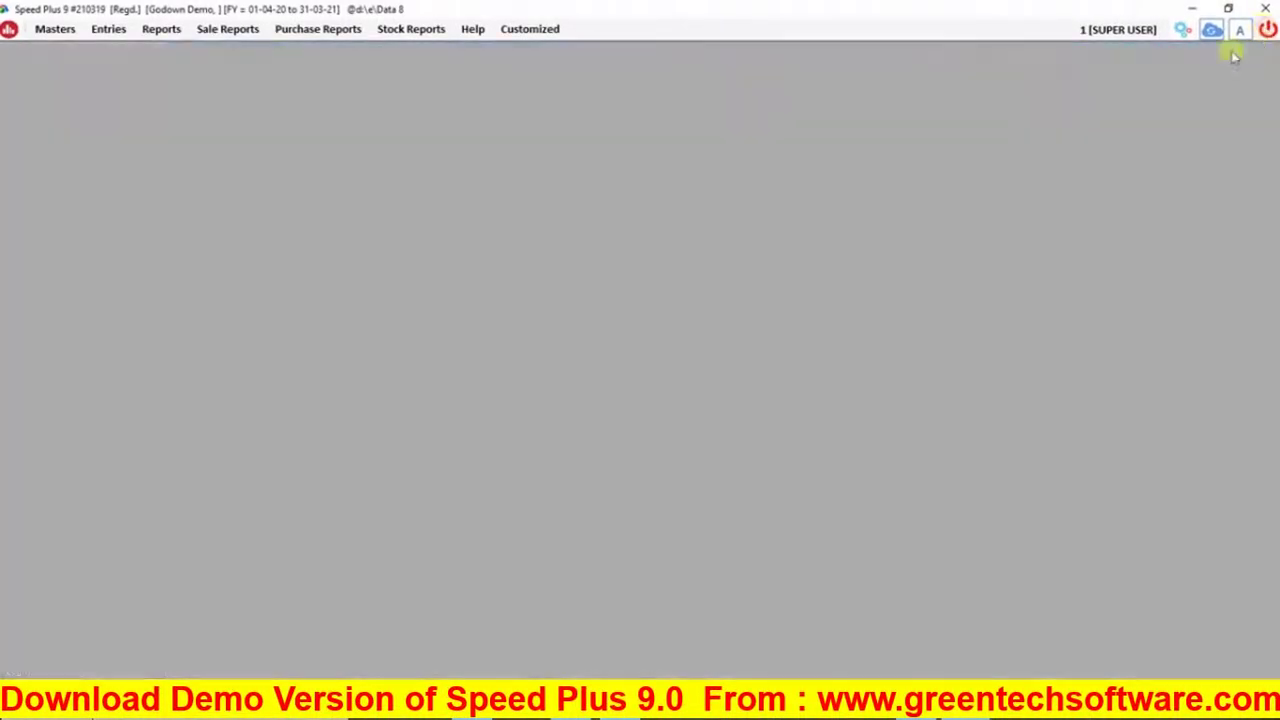
left_click(248, 145)
double_click(248, 145)
Open a stock journal entry and add 150 pcs of Maggi for Shop under Finished Goods Generated.
left_click(114, 30)
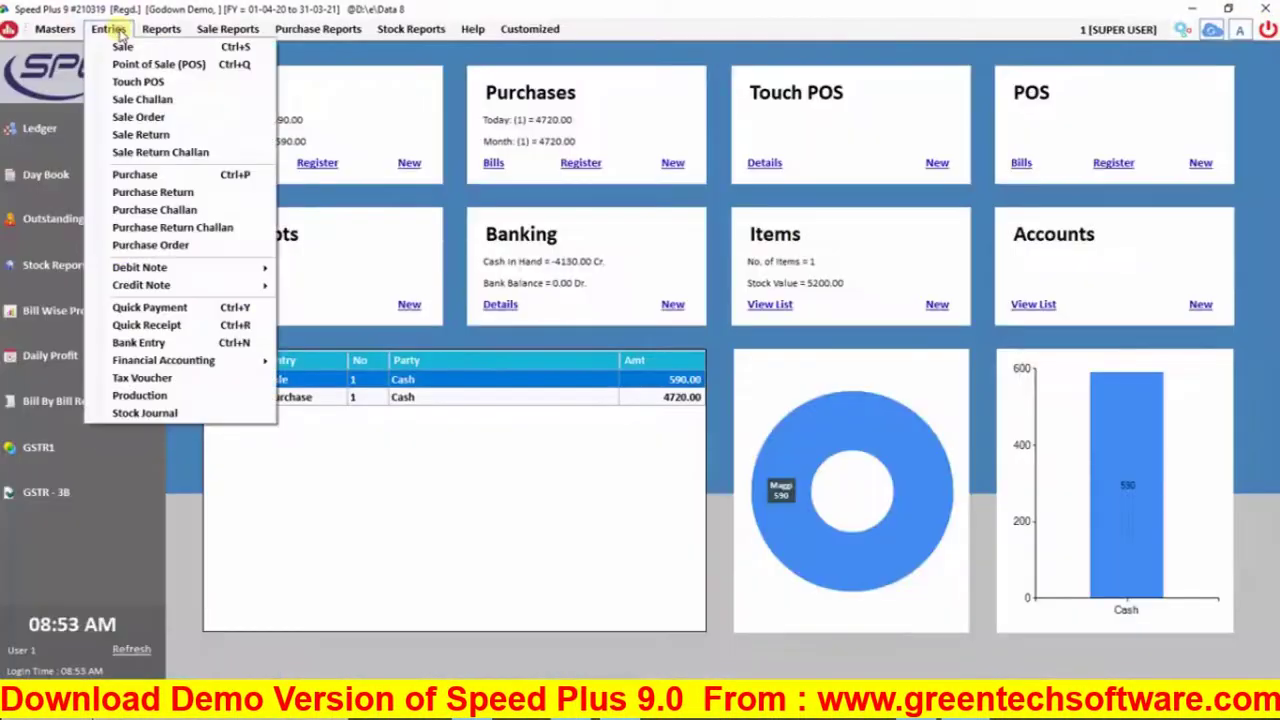
left_click(145, 413)
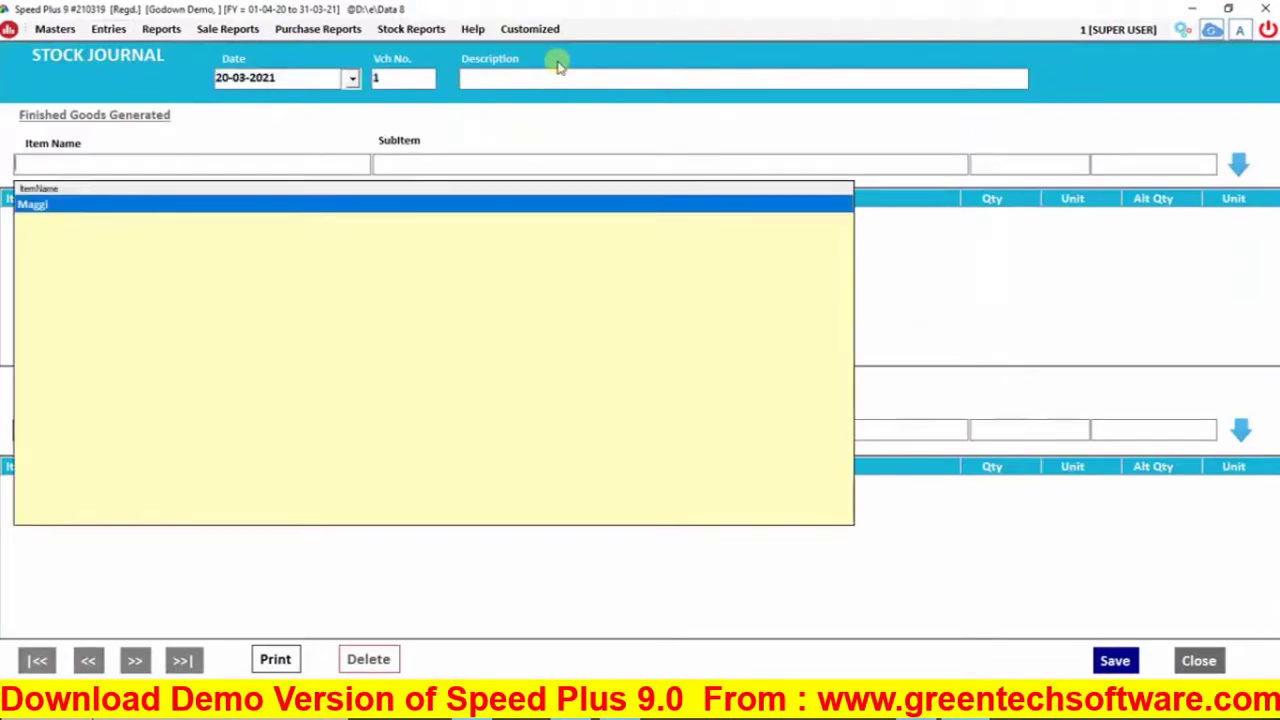
left_click(1072, 340)
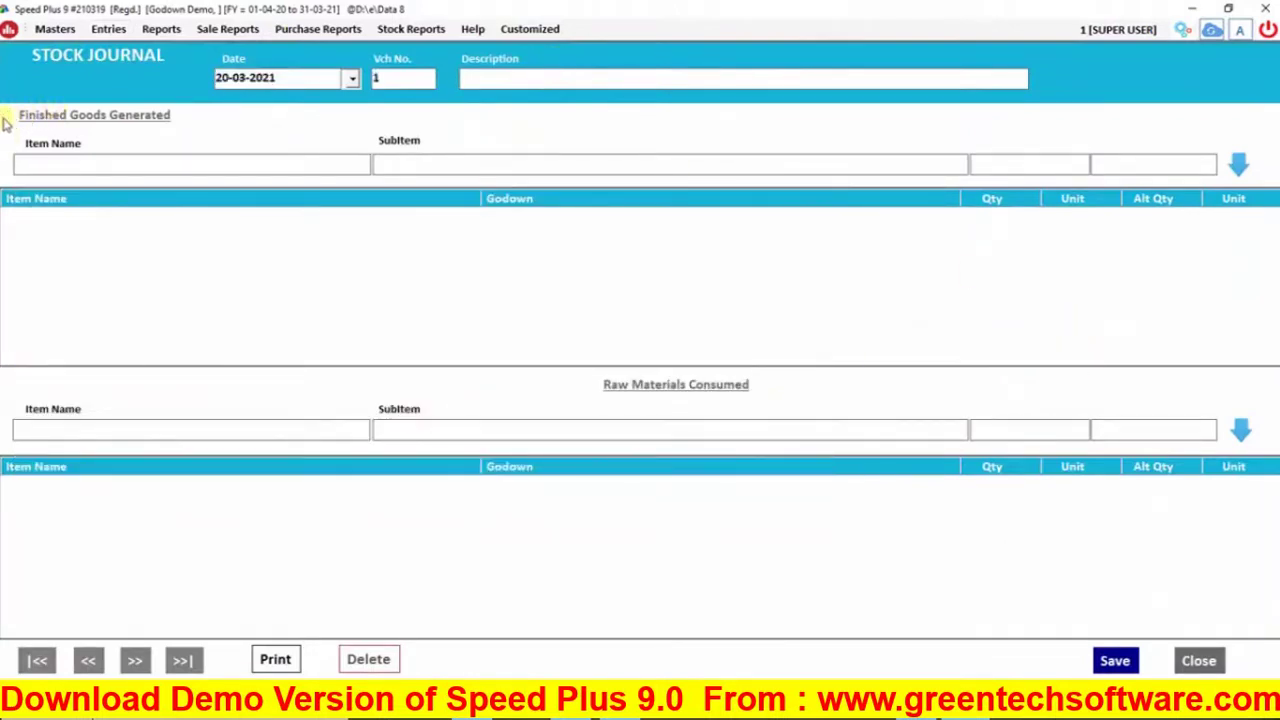
left_click(153, 157)
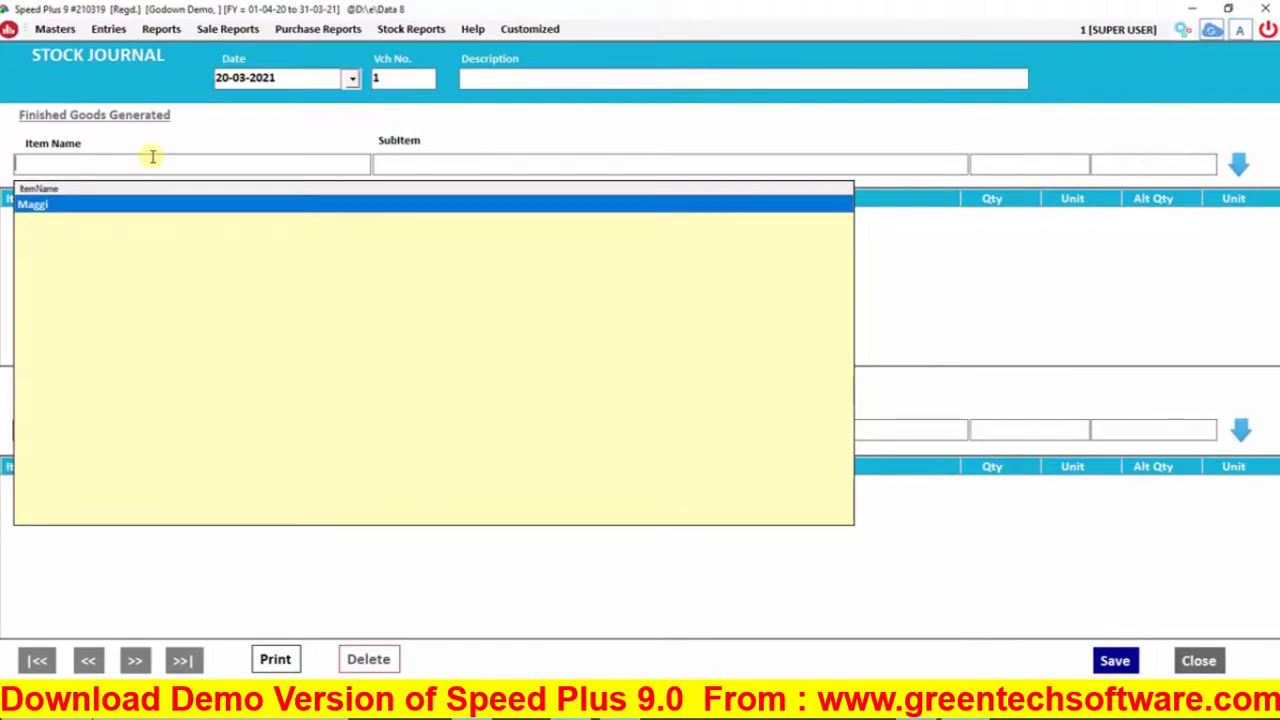
key("Return")
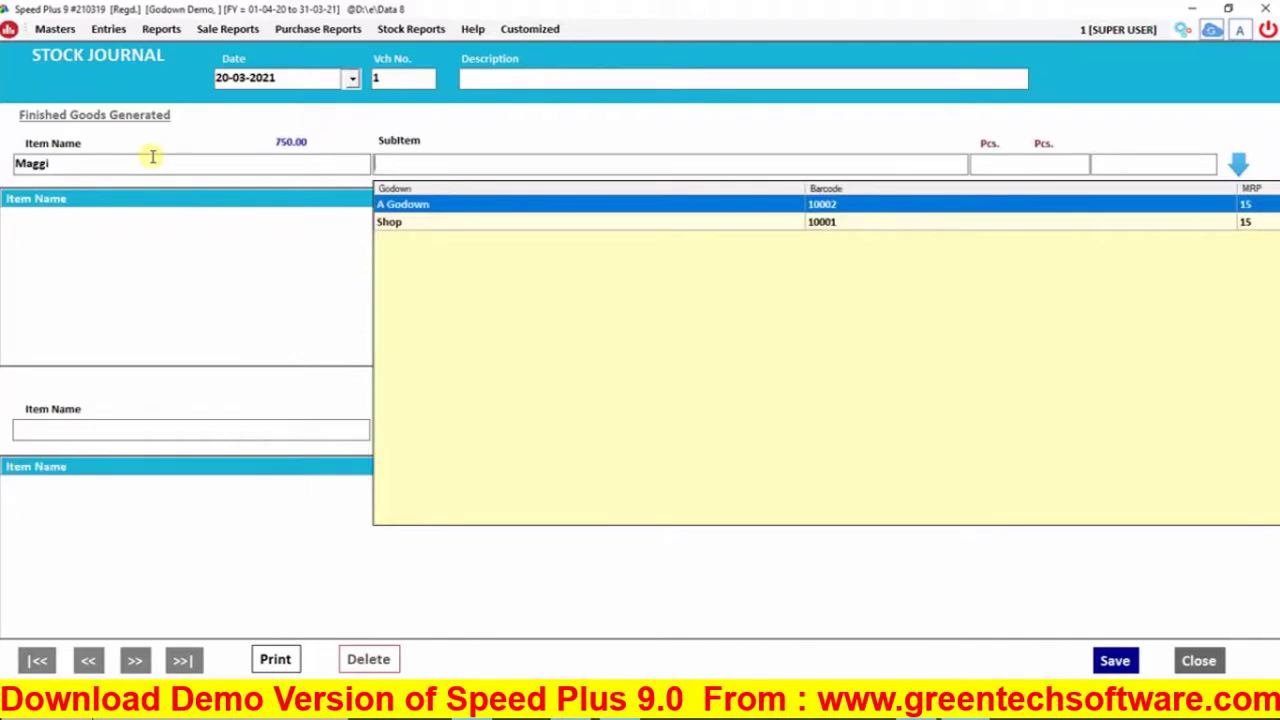
key("Down")
key("Return")
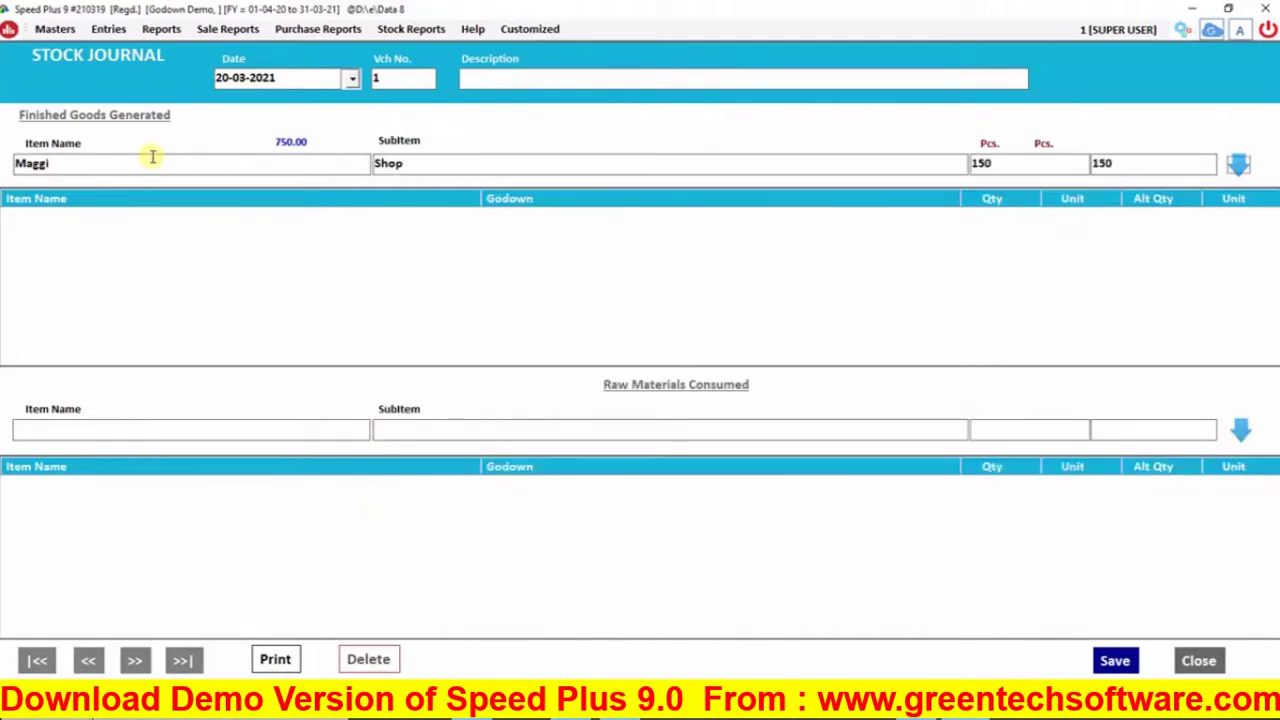
key("Return")
key("Escape")
Add 150 pcs of Maggi from A Godown under Raw Materials Consumed in the stock journal.
left_click(171, 432)
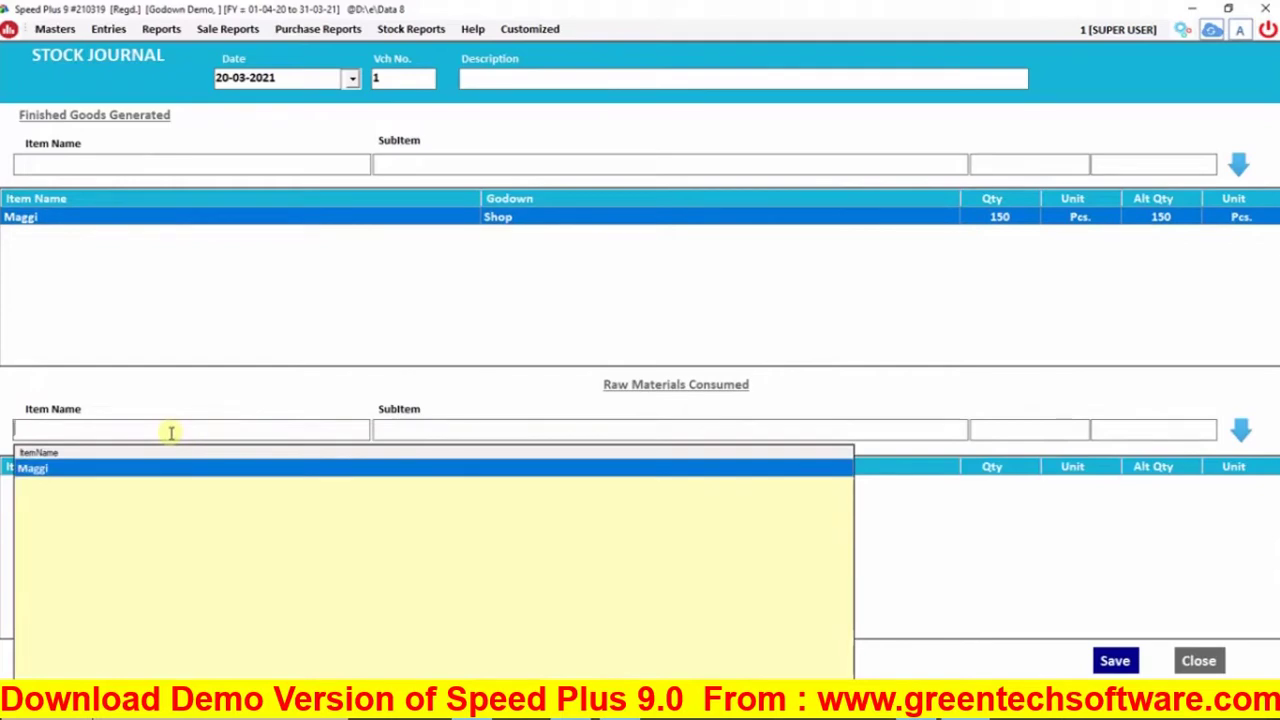
key("Return")
key("Return")
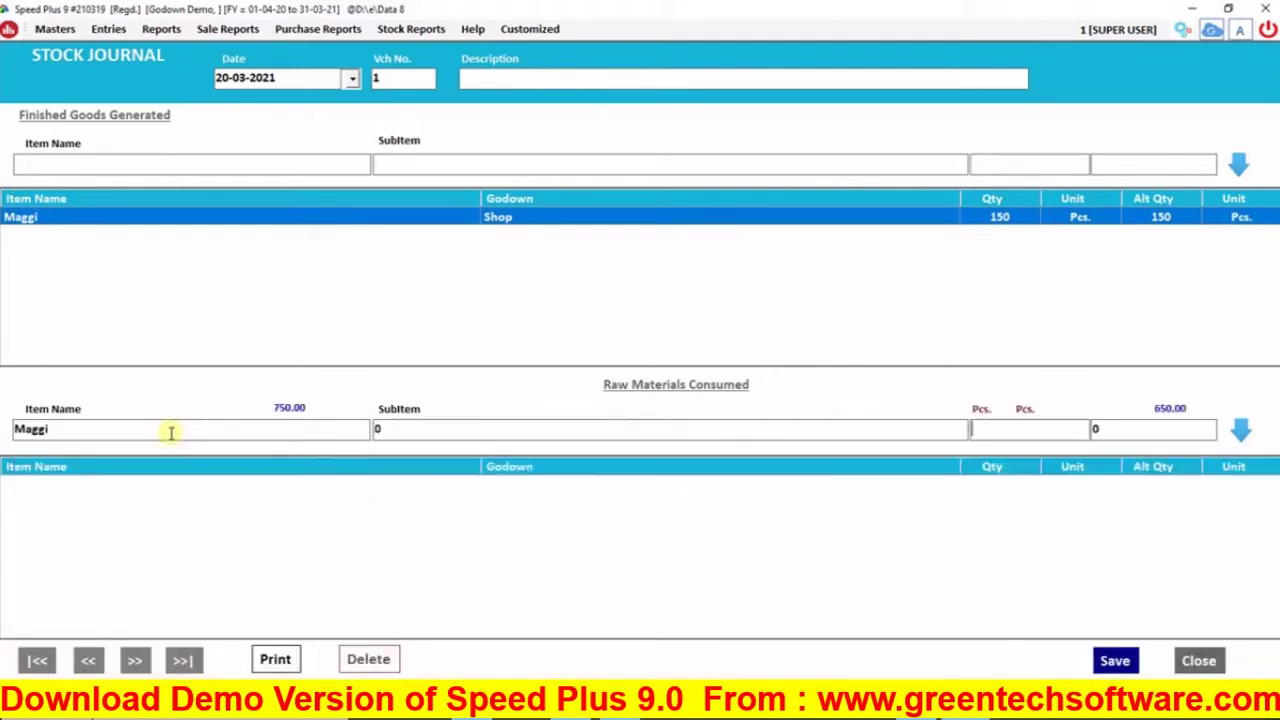
type("150")
key("Return")
key("Return")
key("Return")
key("Escape")
Save the stock journal entry.
left_click(1114, 660)
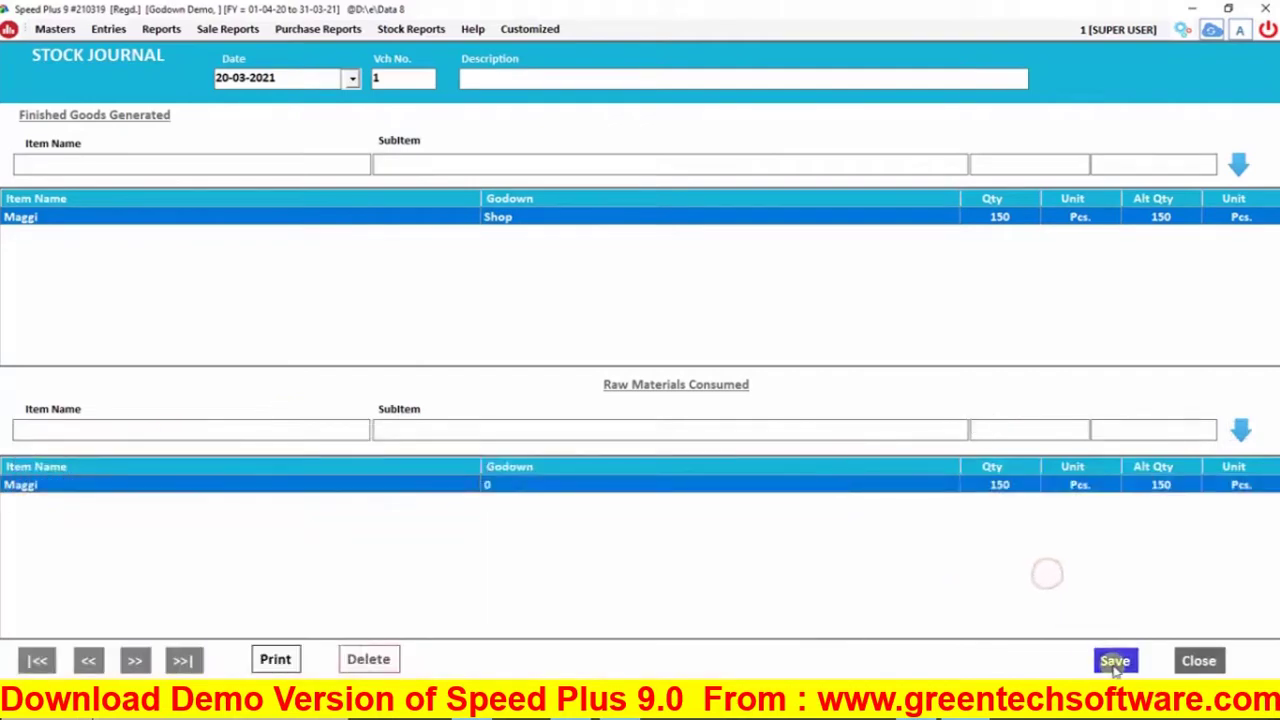
key("Return")
left_click(706, 423)
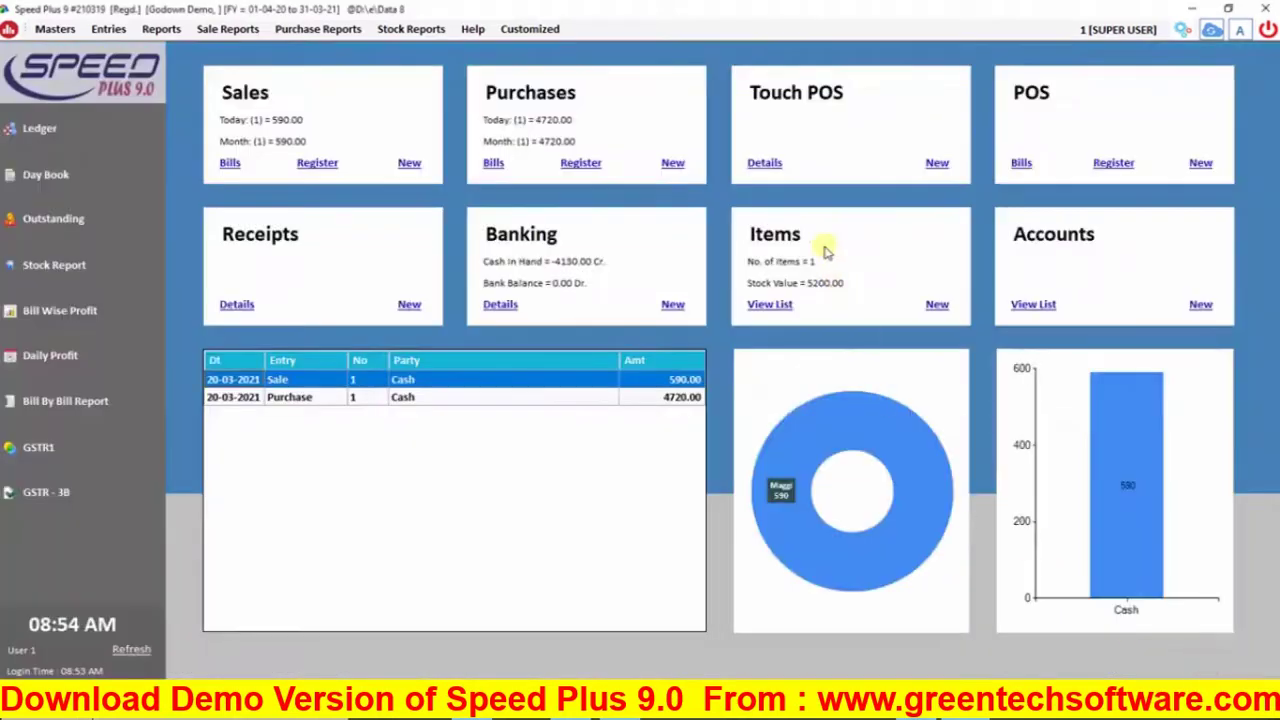
Generate the stock report with subitems expanded, check the closing balances in Shop and A Godown after the transfer, and close it.
left_click(97, 262)
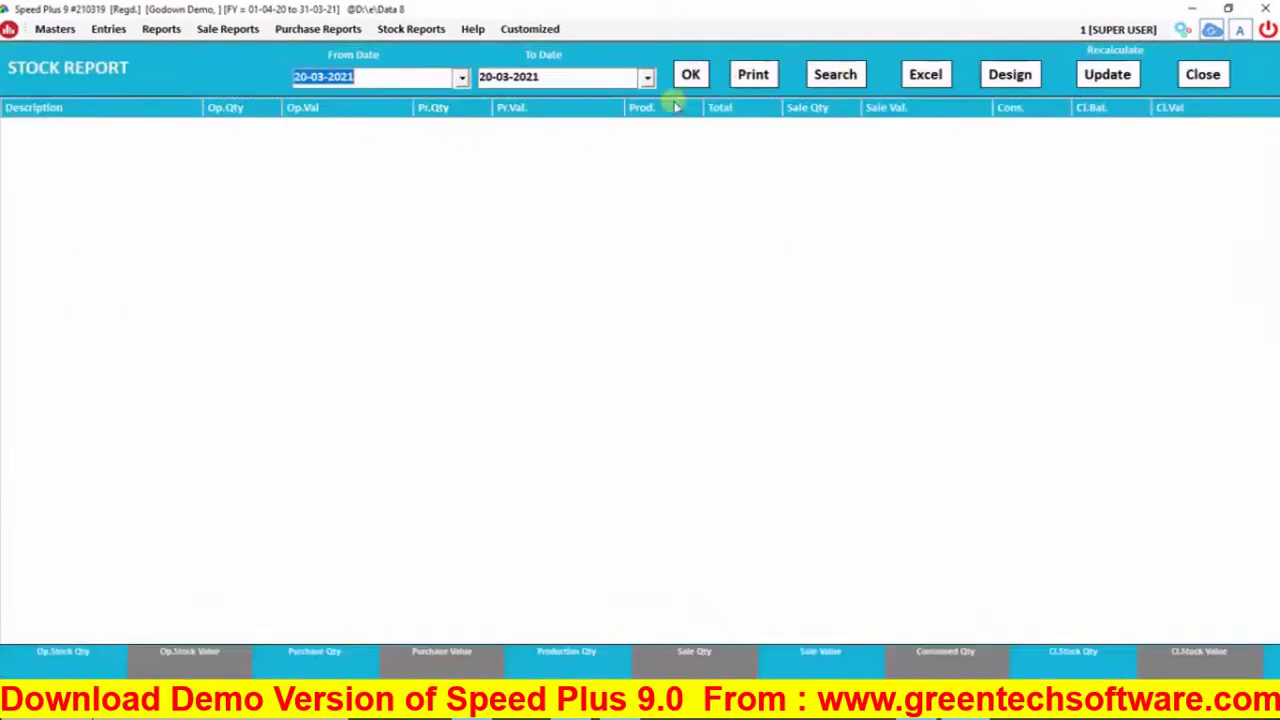
left_click(690, 74)
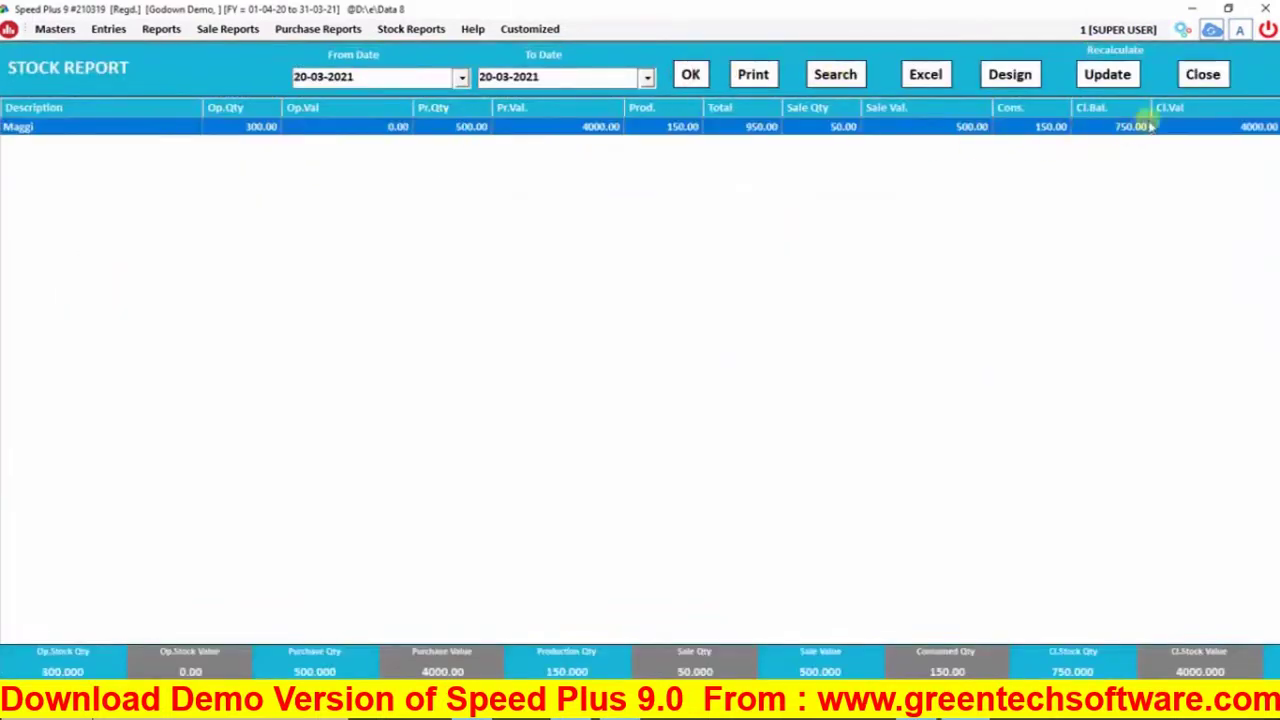
left_click(835, 74)
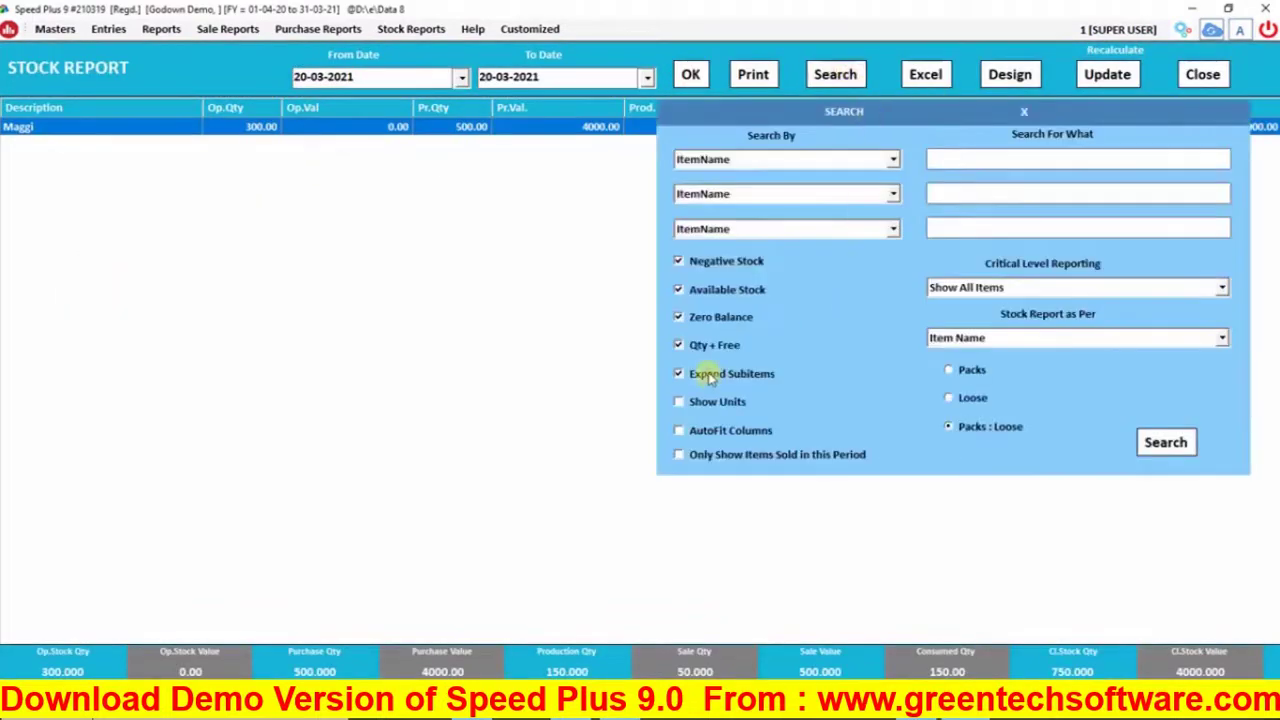
left_click(1166, 440)
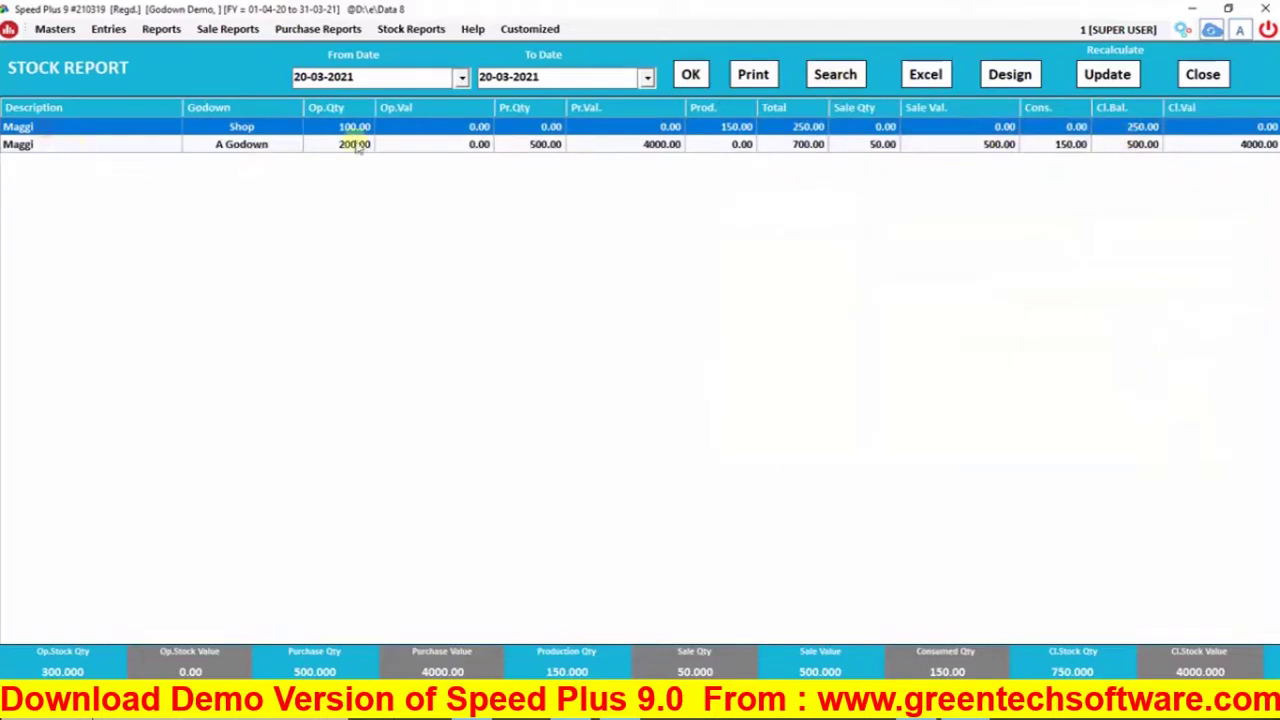
left_click(1135, 143)
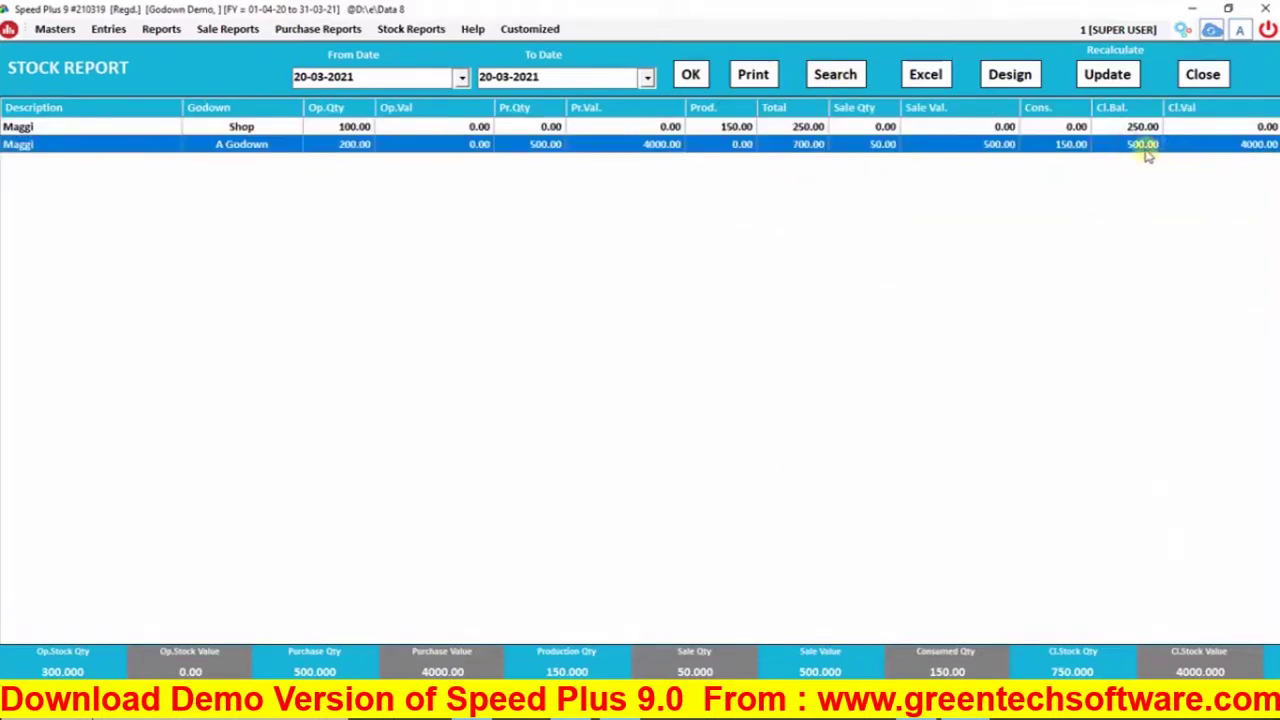
key("Escape")
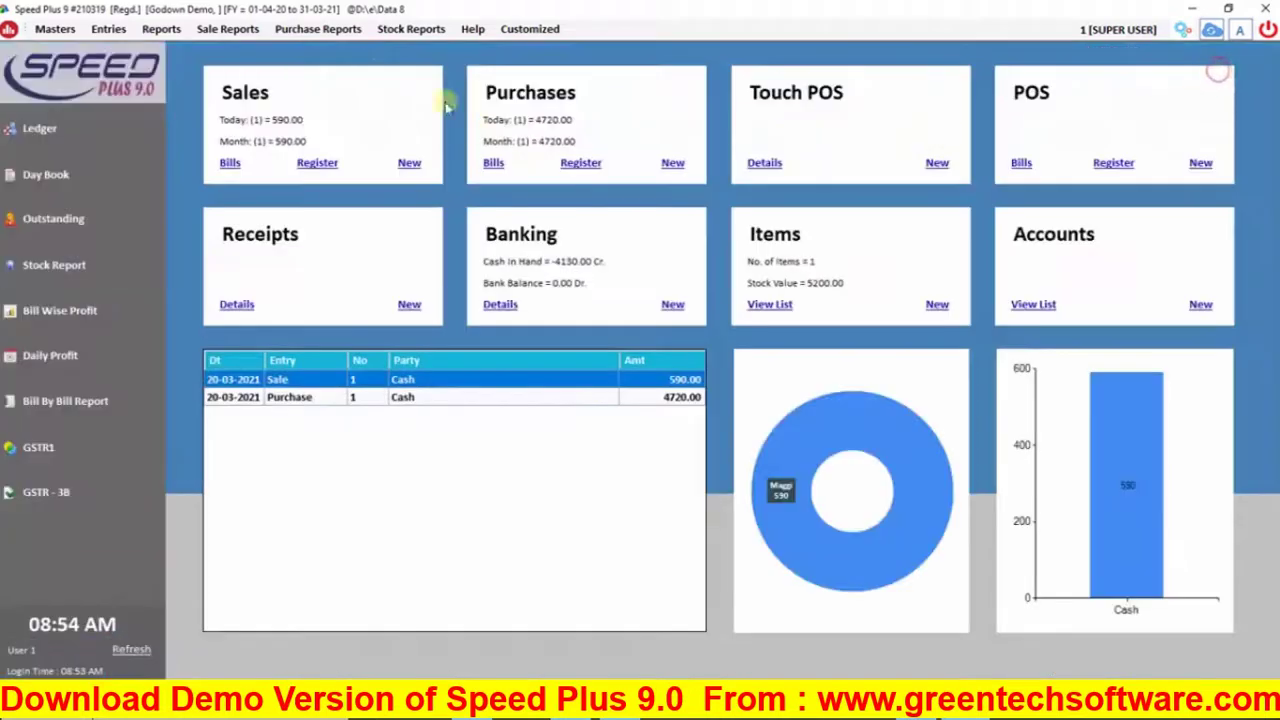
Start another sale bill for Maggi and select A Godown in the godown stock list.
left_click(409, 163)
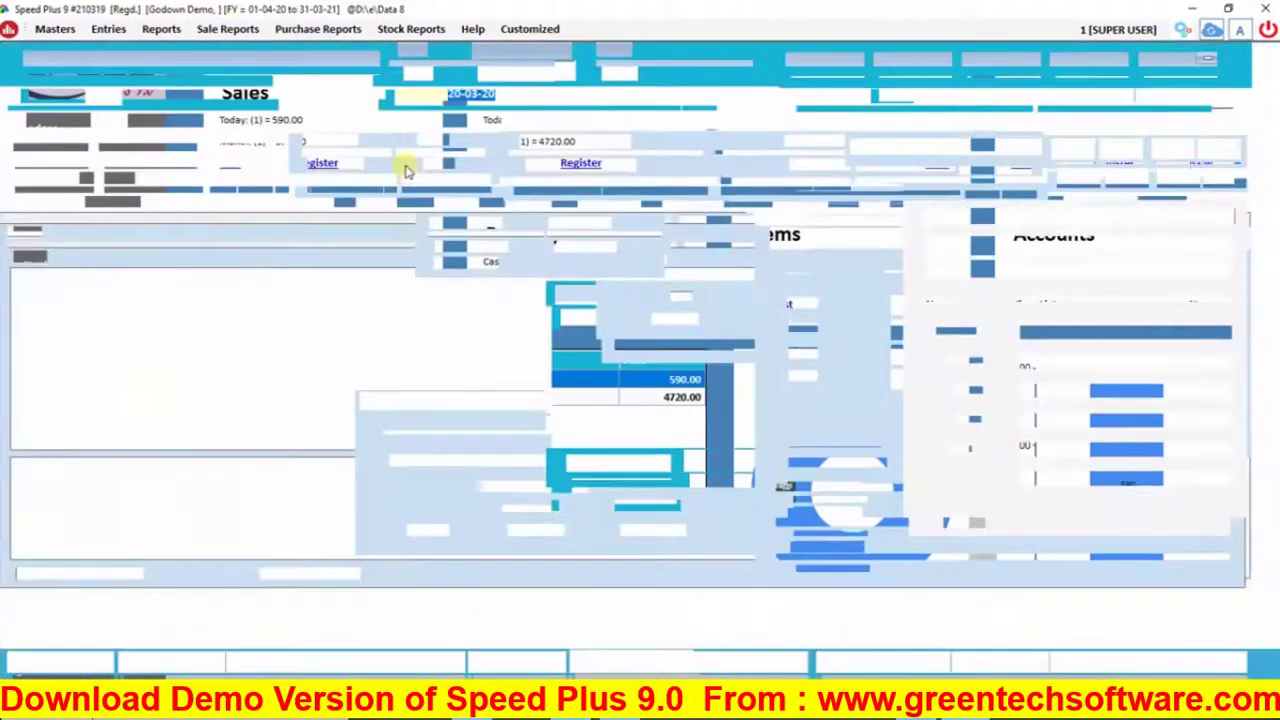
key("Return")
key("Return")
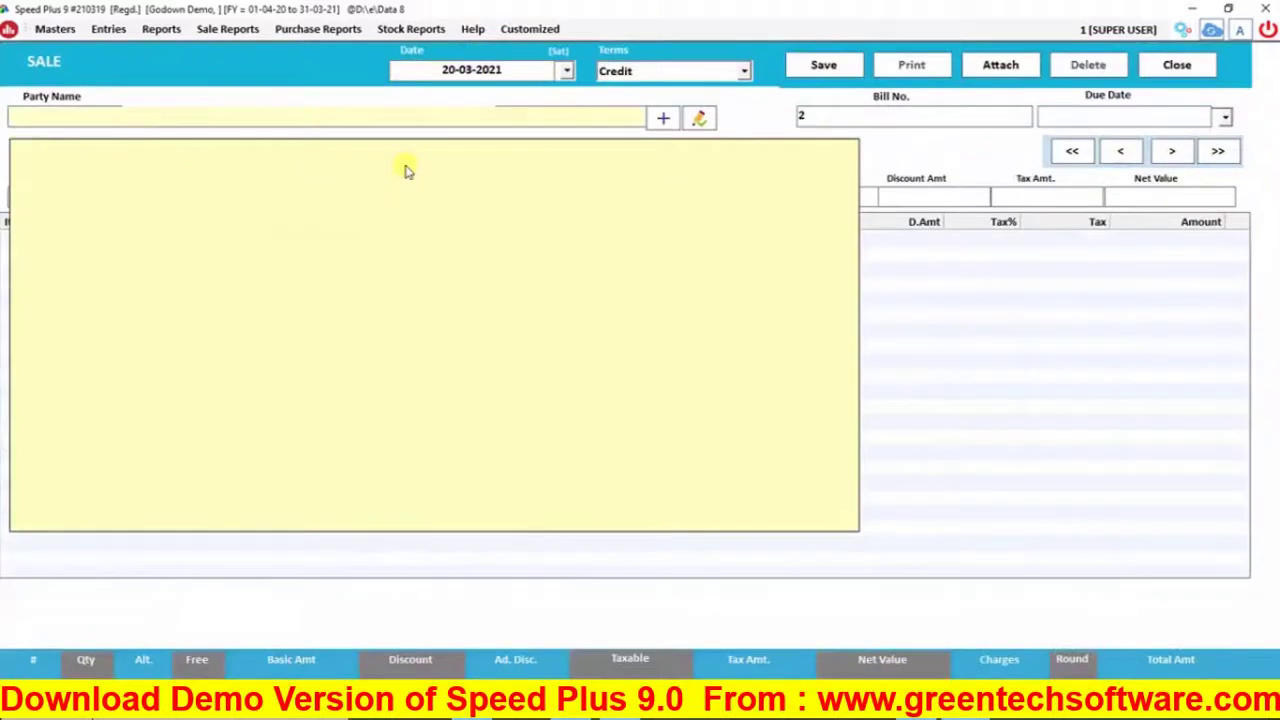
key("Escape")
key("Down")
key("Return")
key("Return")
key("Return")
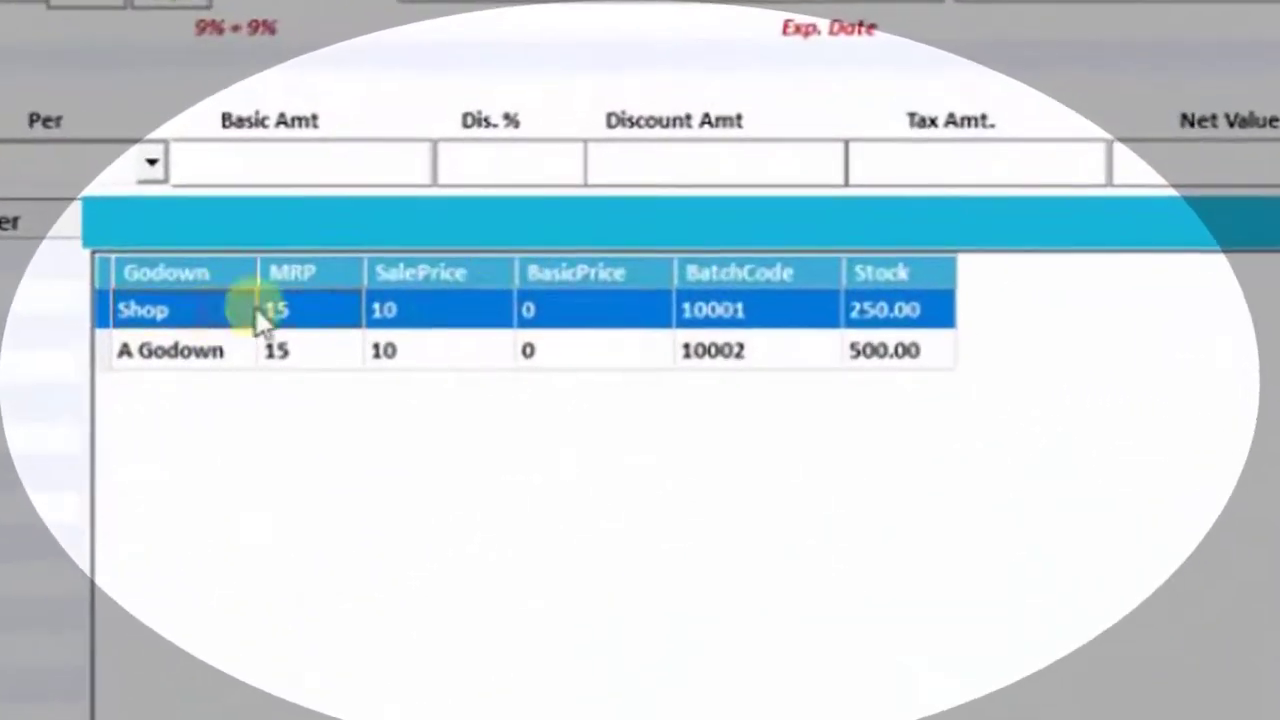
left_click(677, 264)
left_click(195, 348)
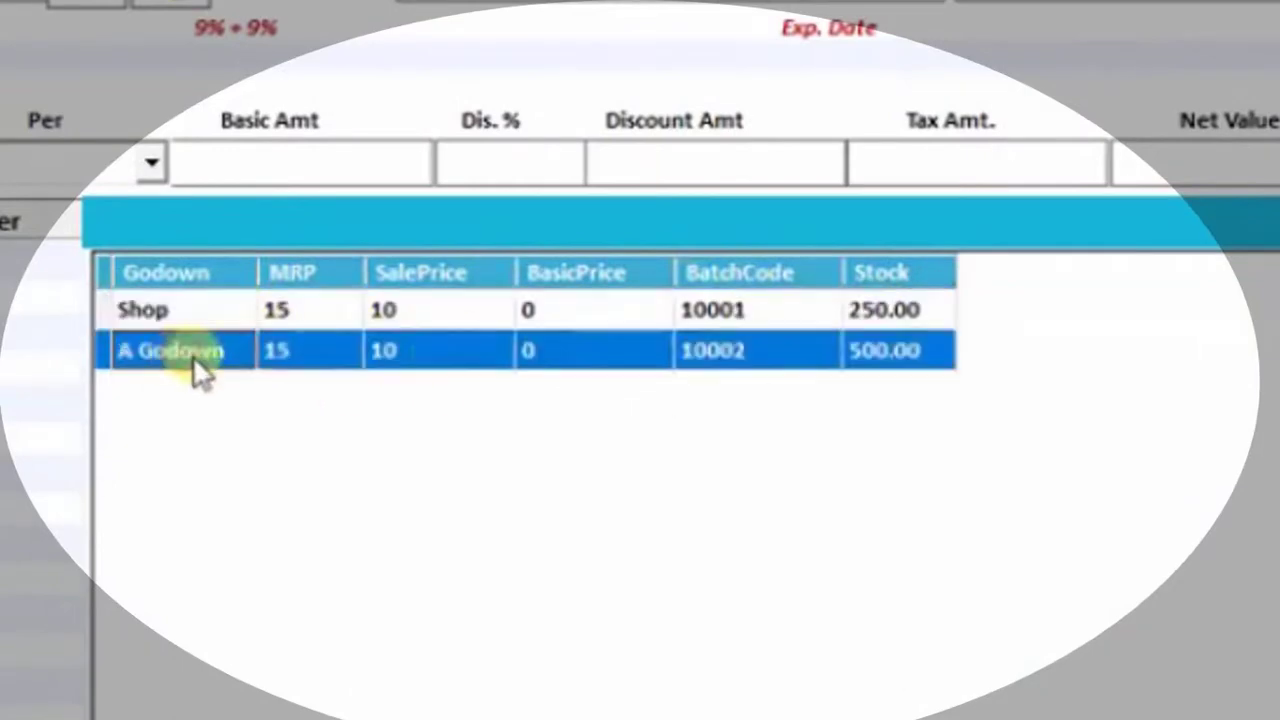